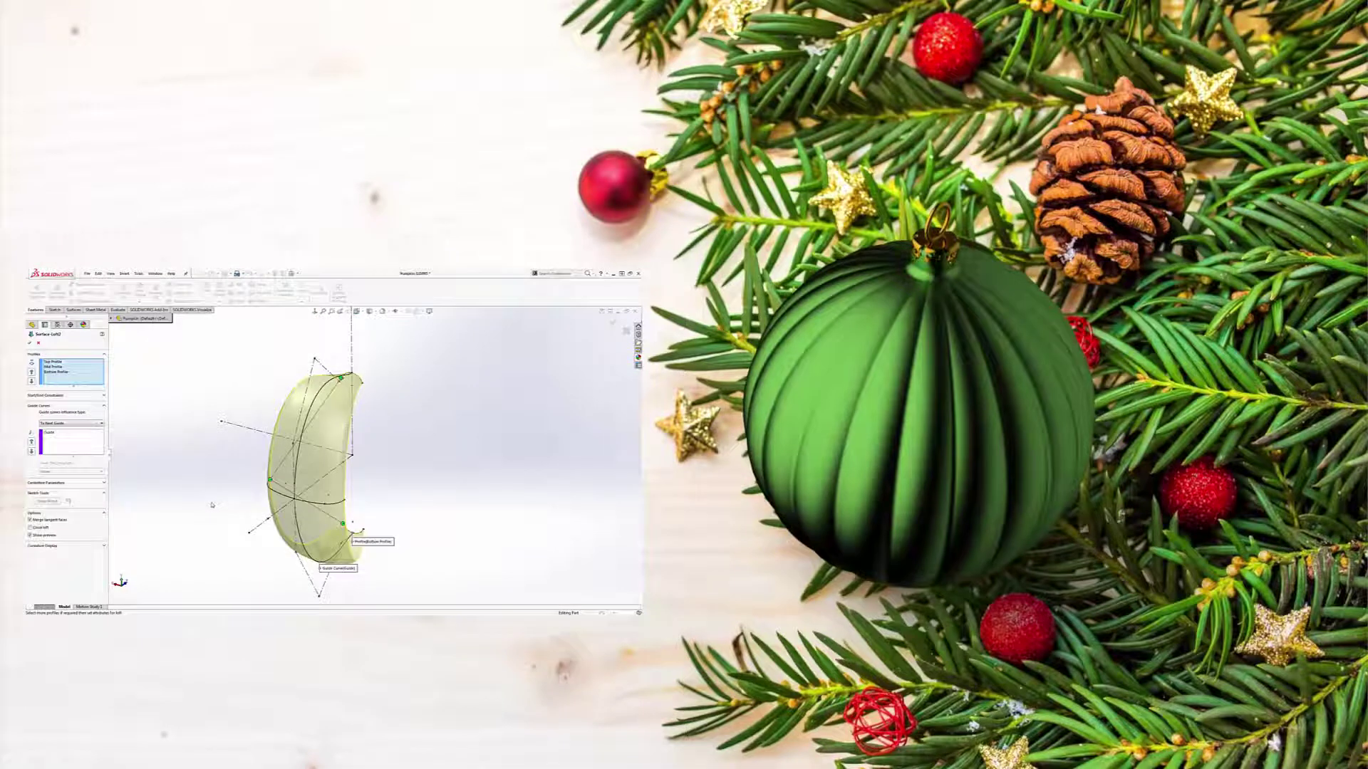
Accept the Surface-Loft and drag the rollback bar down to rebuild the full ribbed ornament body.
middle_drag(211, 505, 209, 507)
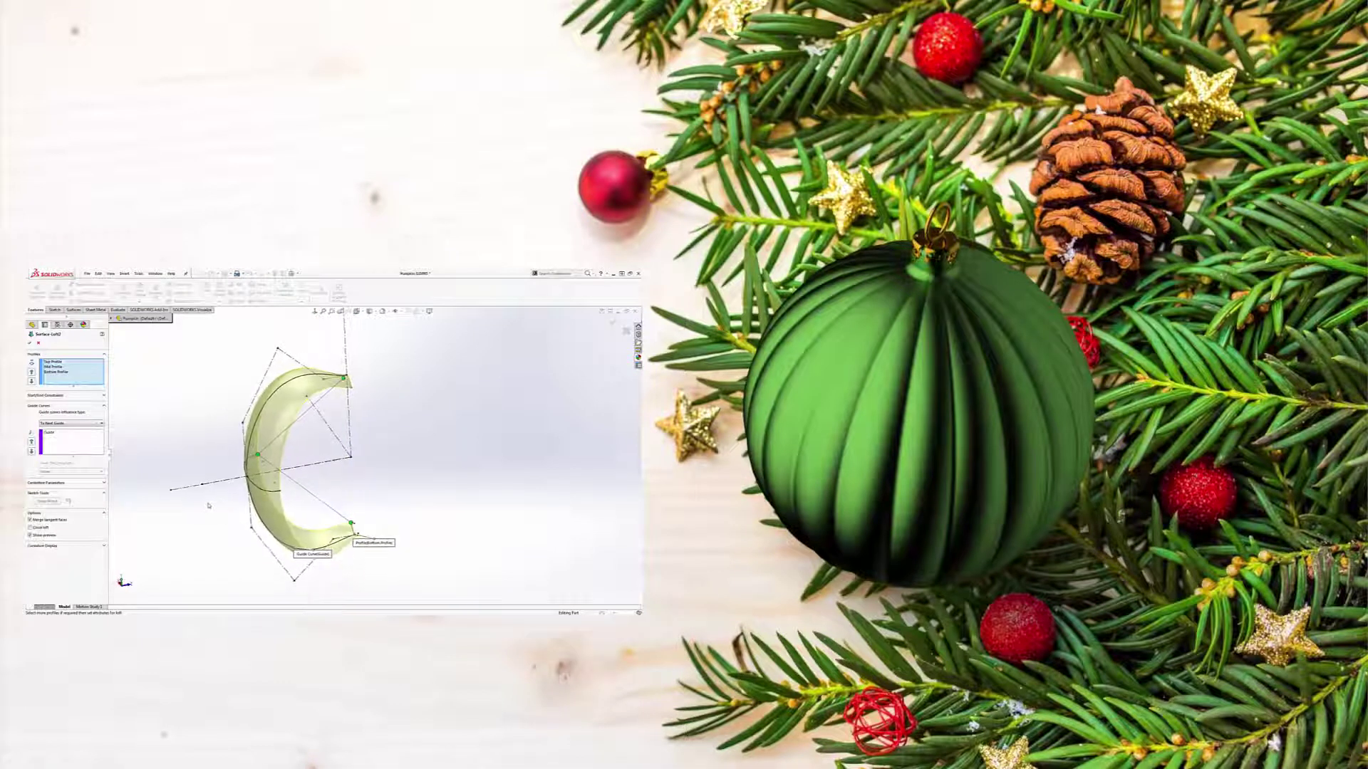
key(Return)
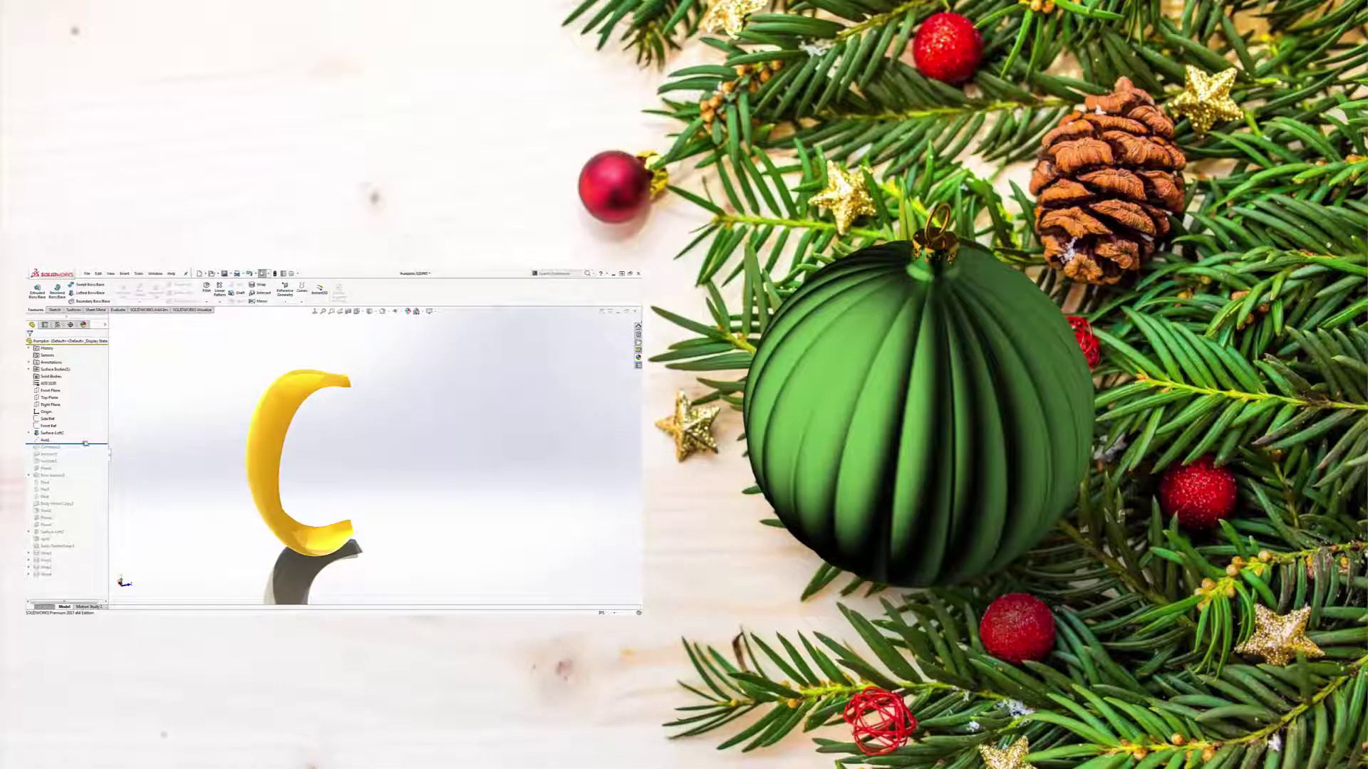
drag(86, 443, 86, 452)
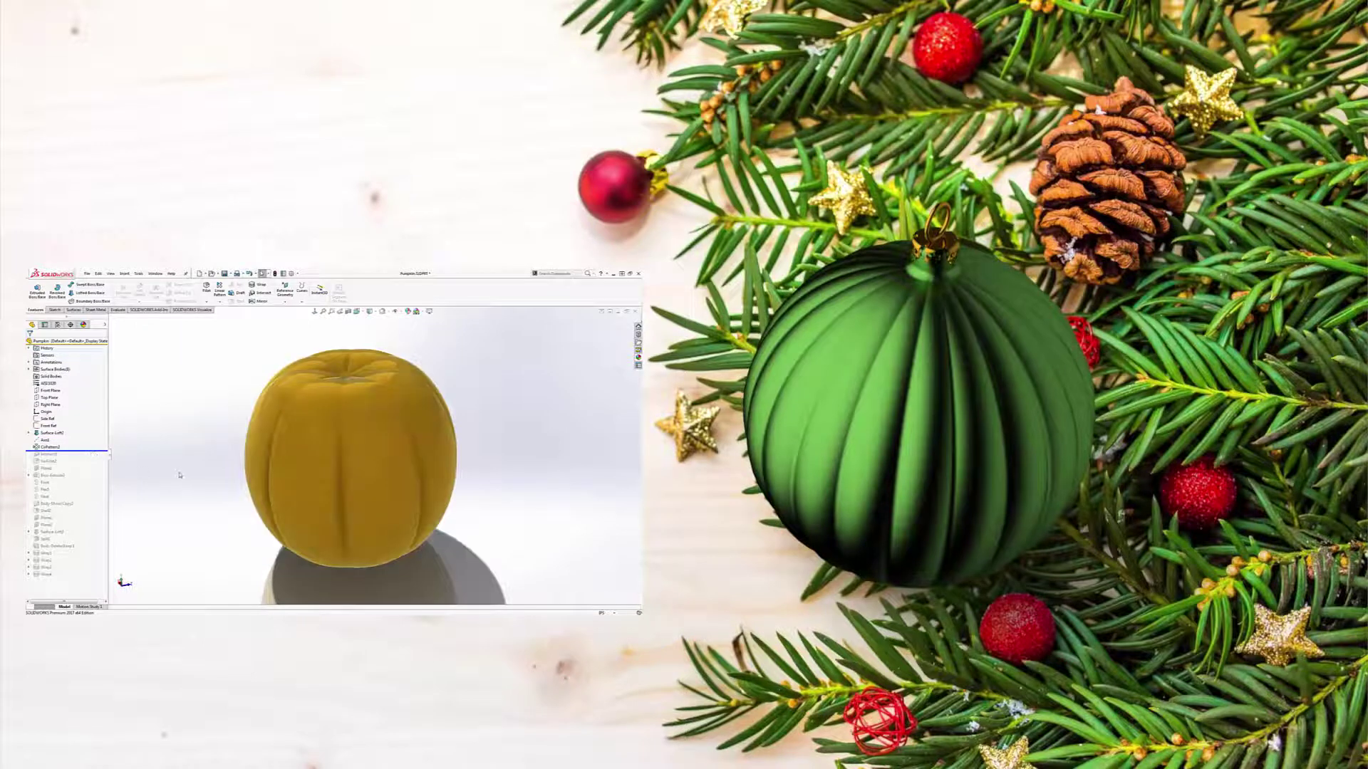
middle_drag(180, 475, 178, 474)
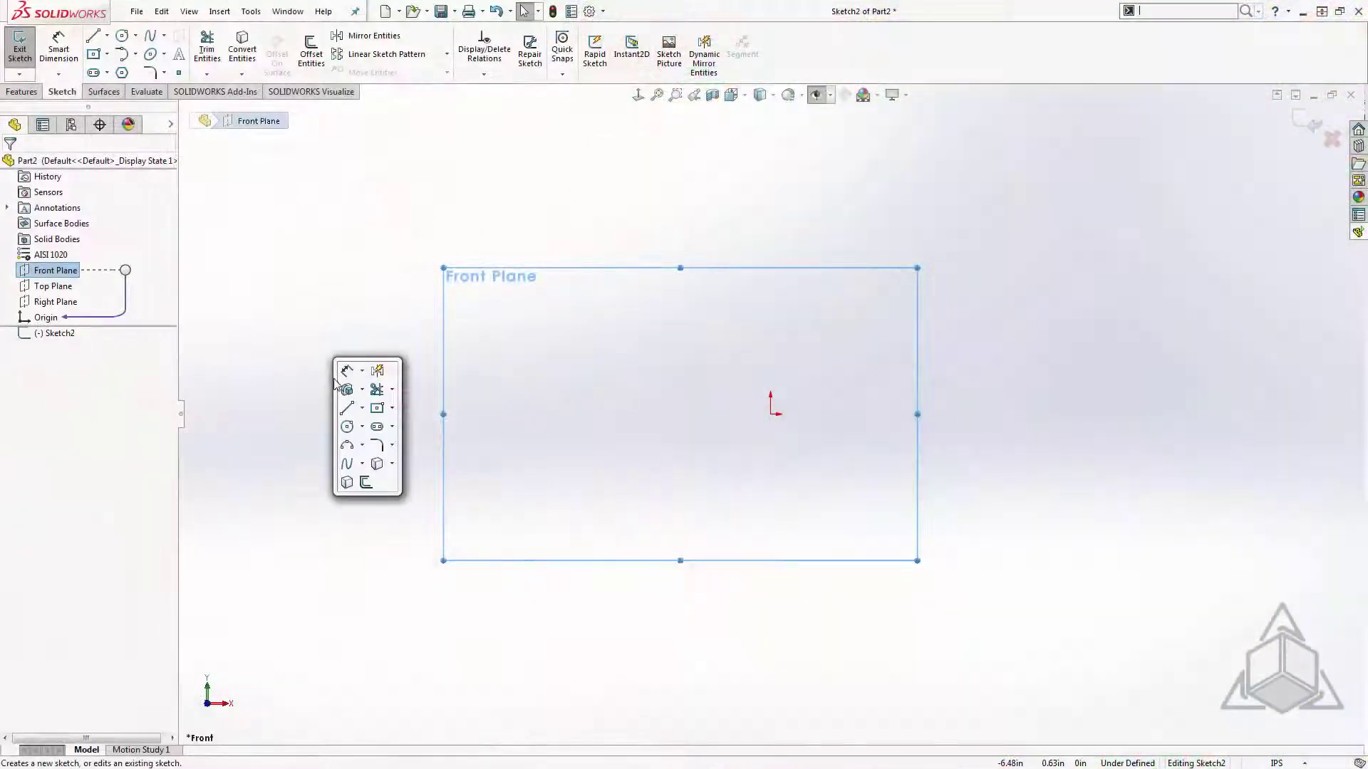
Sketch a 4.00-long vertical midpoint line through the origin and make it construction geometry.
click(362, 410)
click(386, 460)
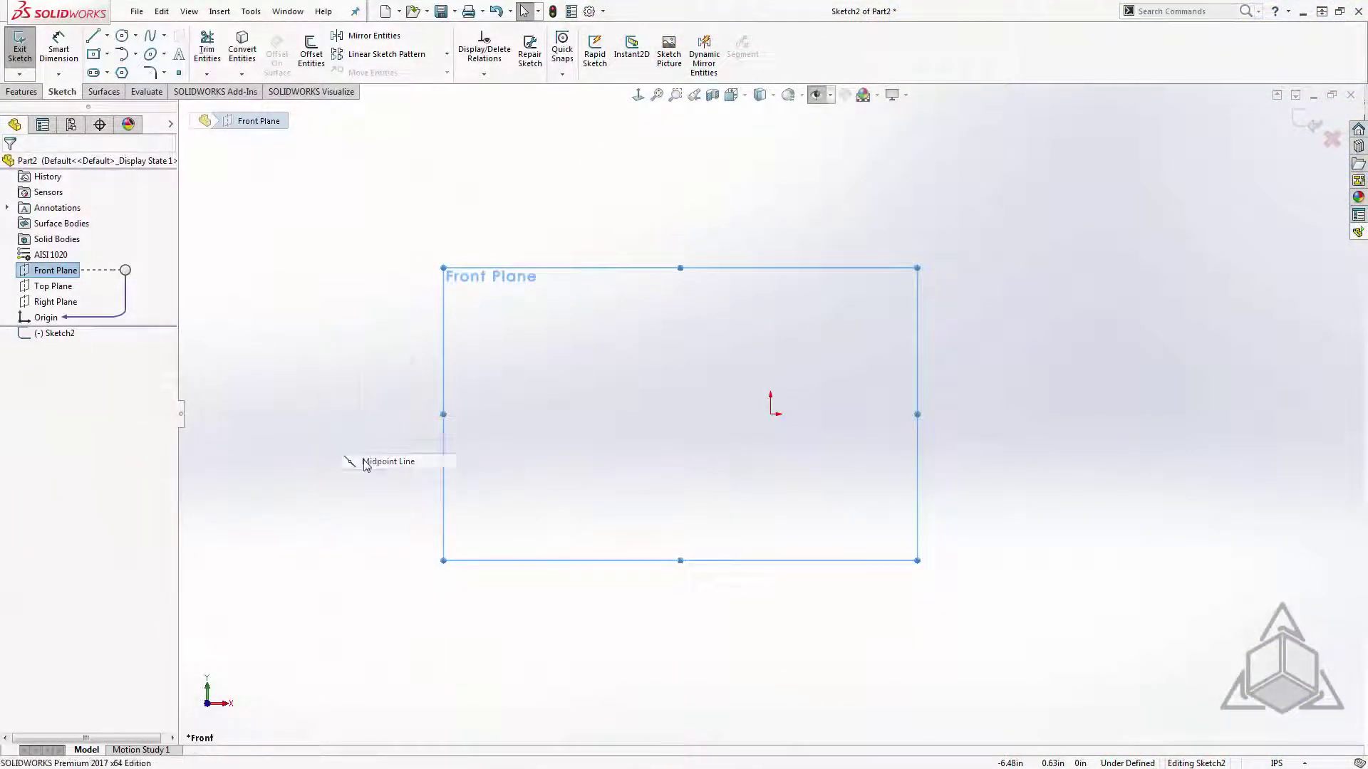
click(769, 414)
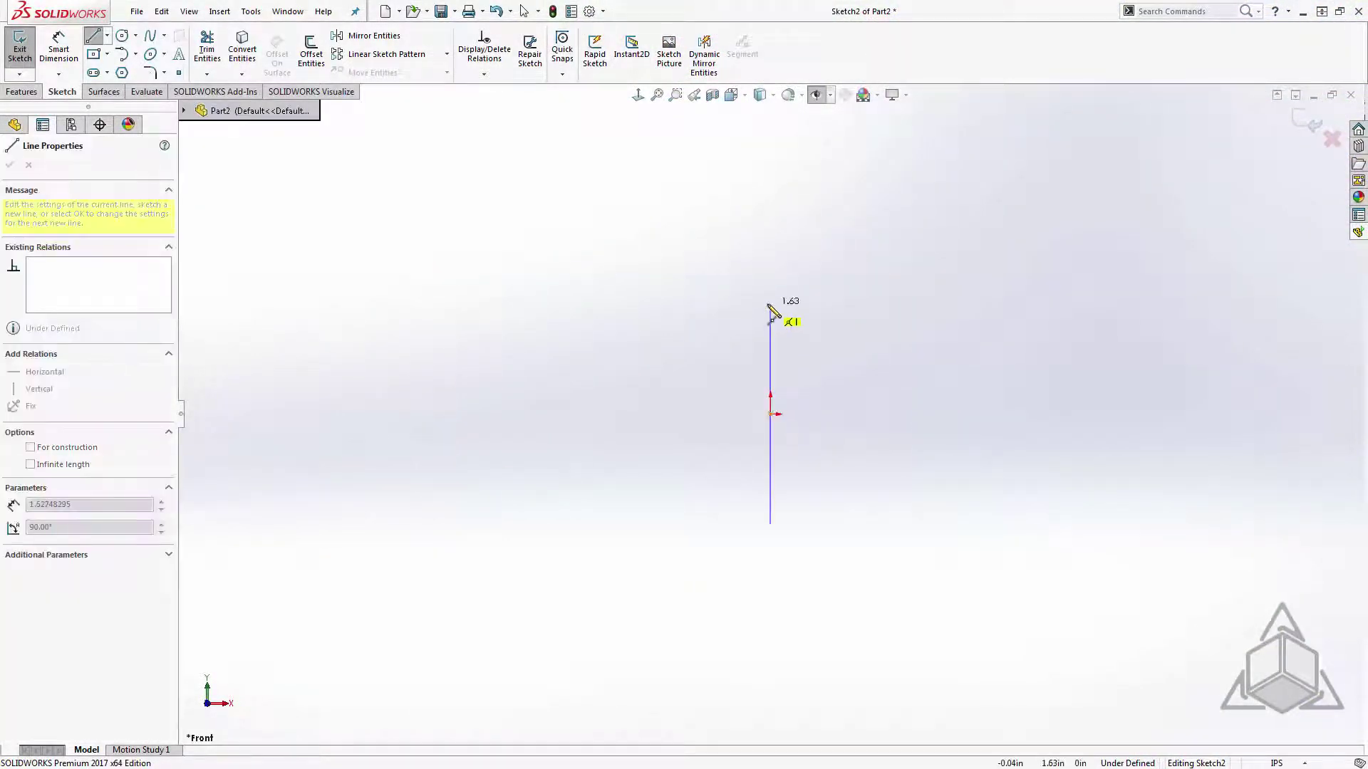
click(770, 306)
key(Escape)
key(d)
click(770, 351)
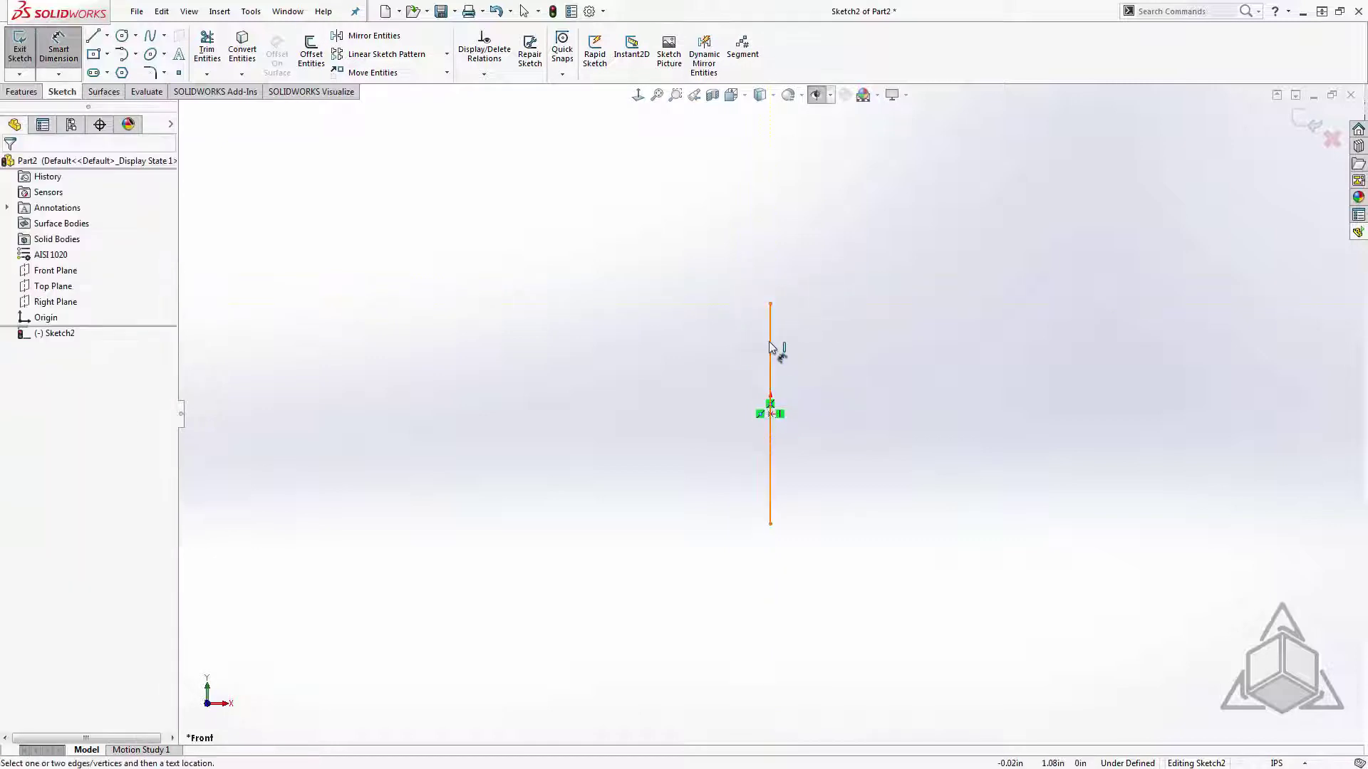
click(865, 387)
text(4)
key(Return)
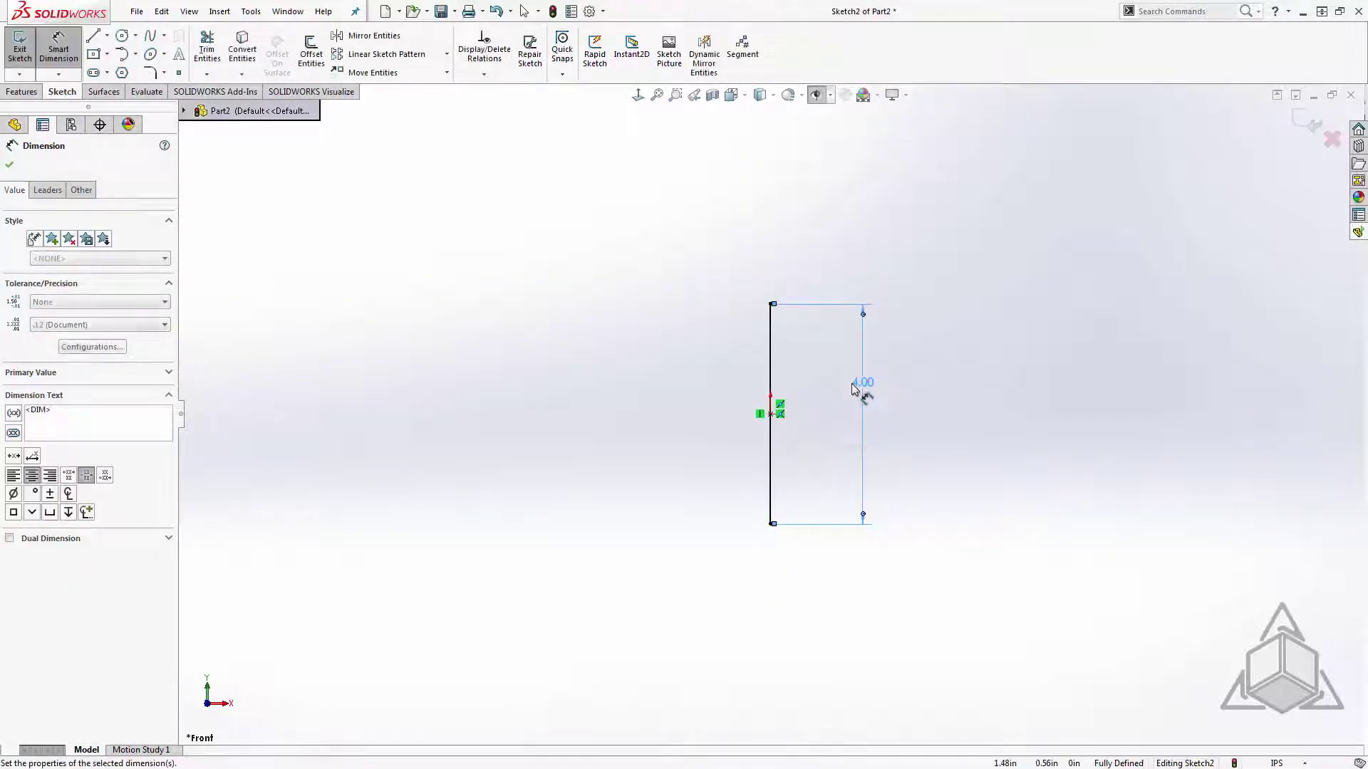
key(Escape)
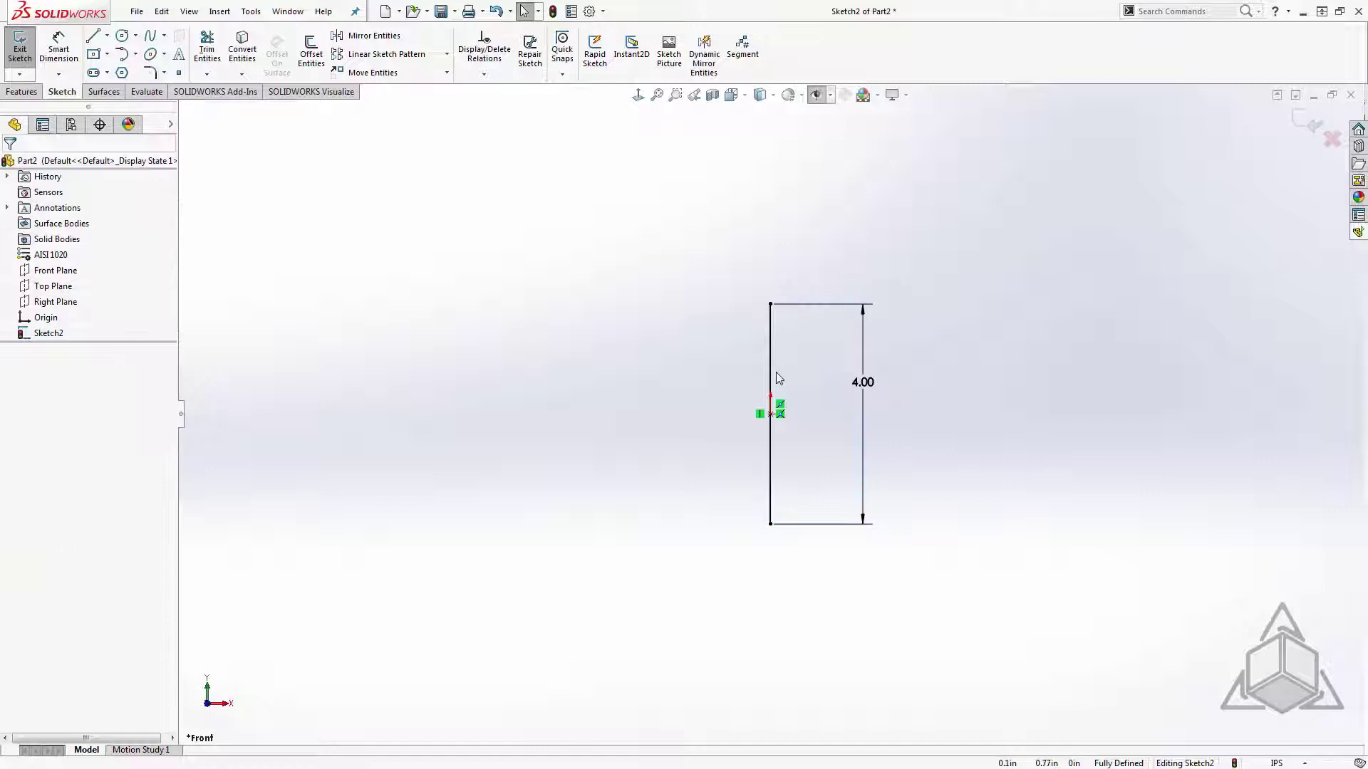
click(774, 378)
click(834, 308)
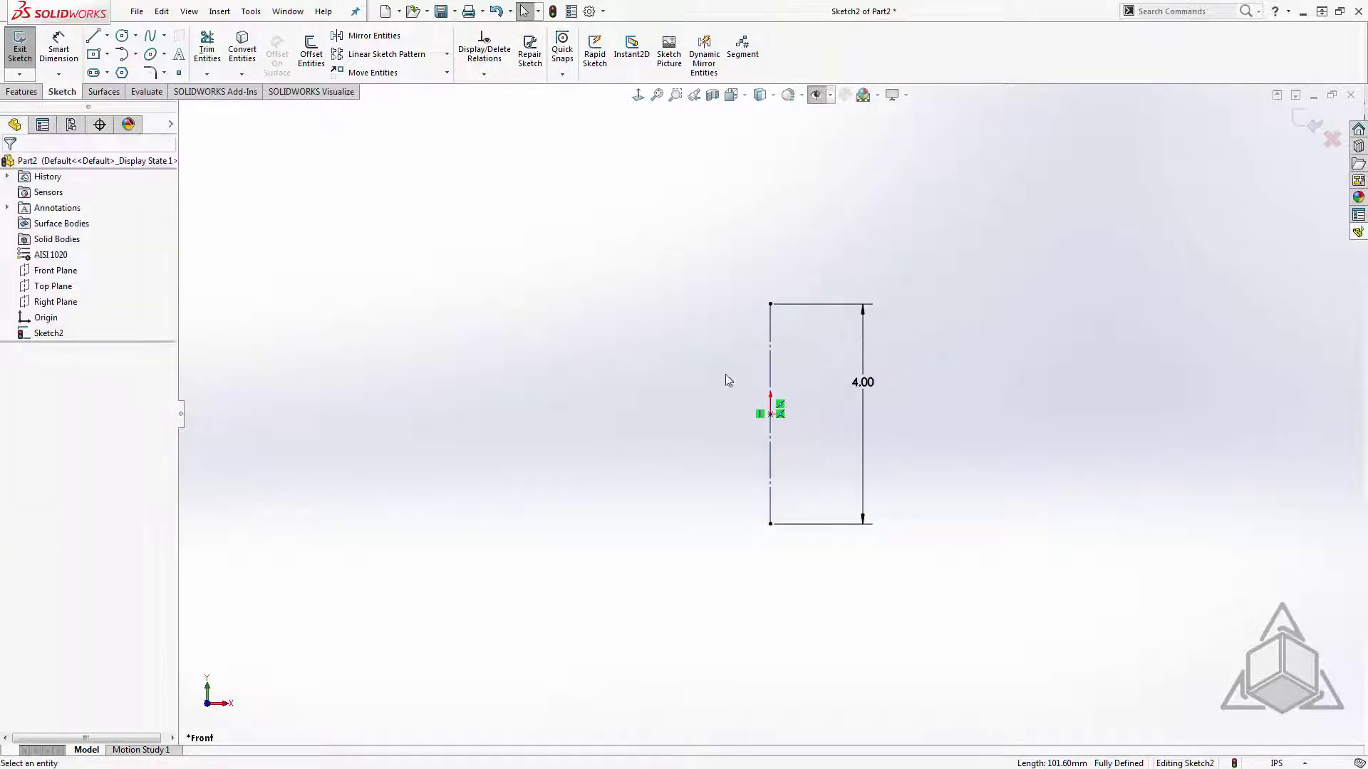
Draw a horizontal line leftward from the vertical line's midpoint at the origin.
key(s)
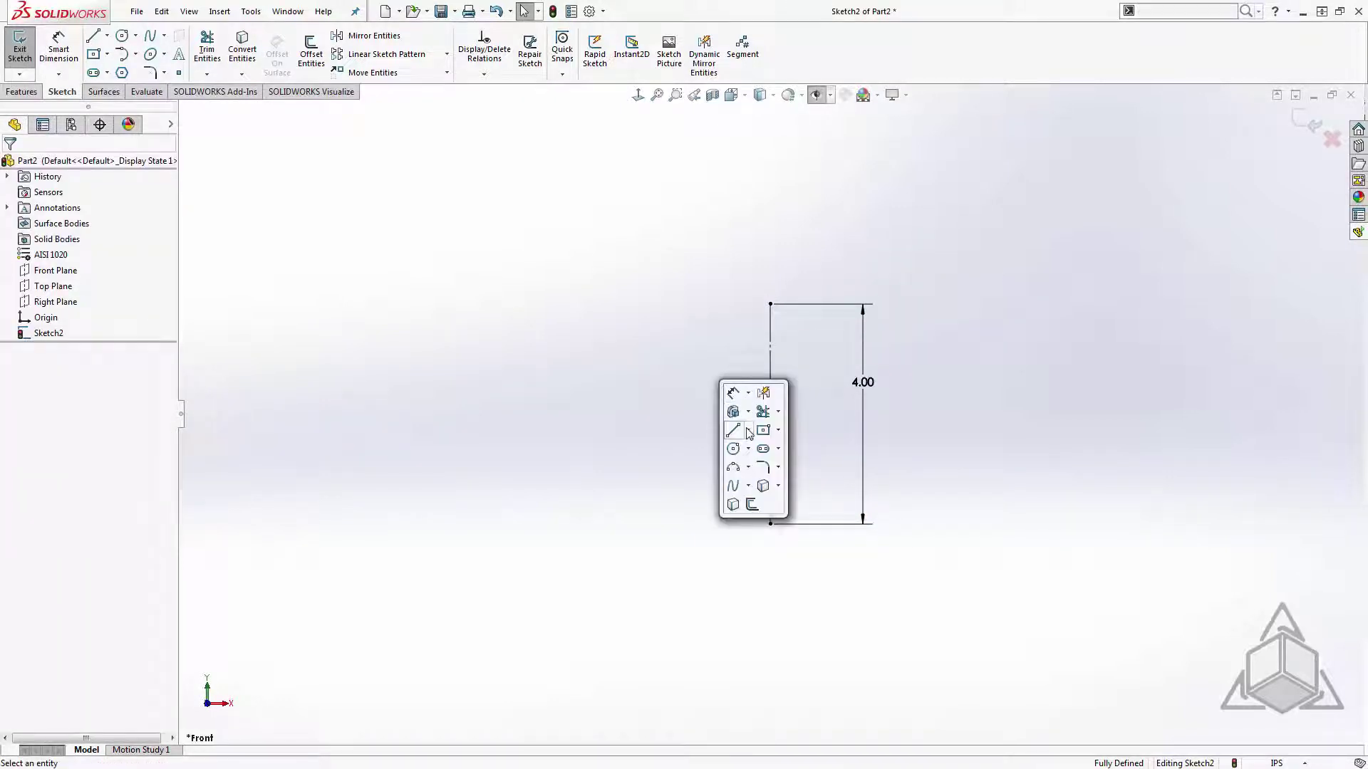
click(748, 431)
click(755, 449)
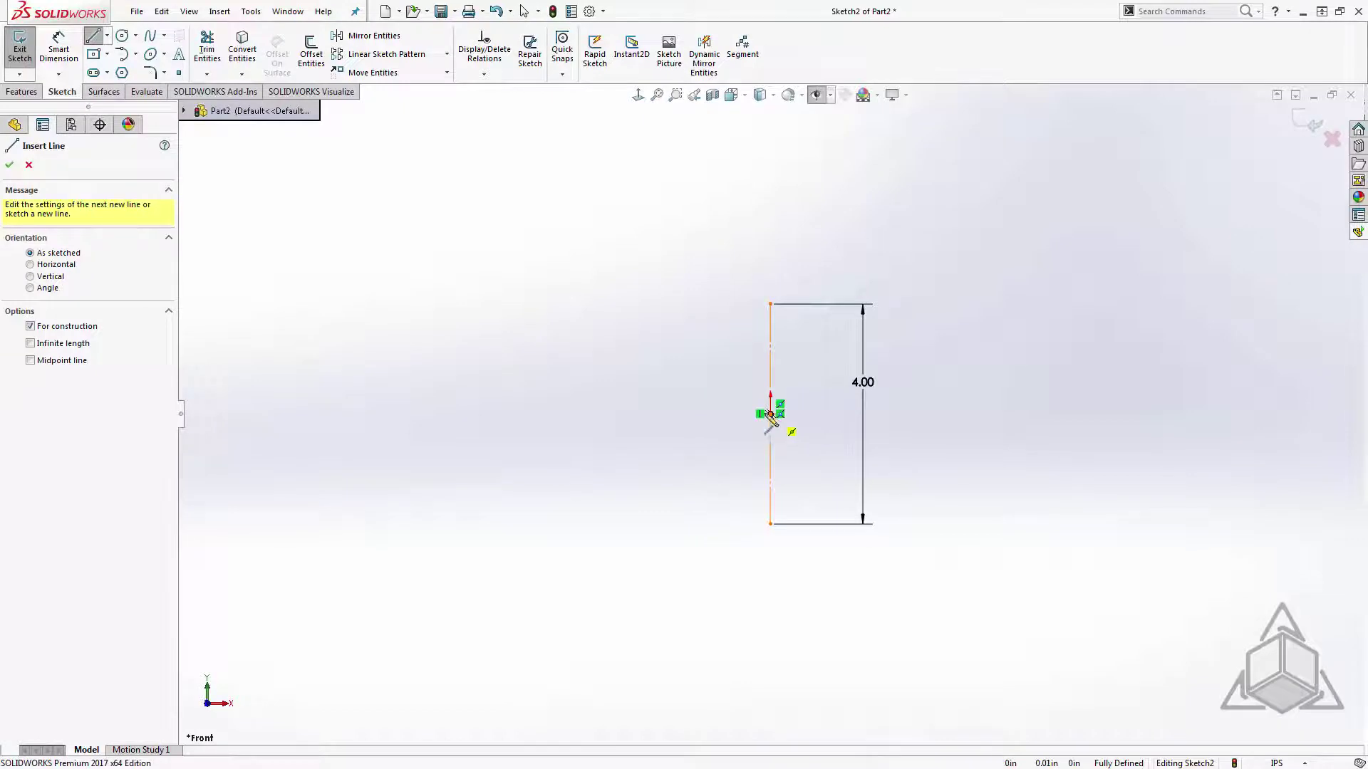
click(768, 414)
click(619, 414)
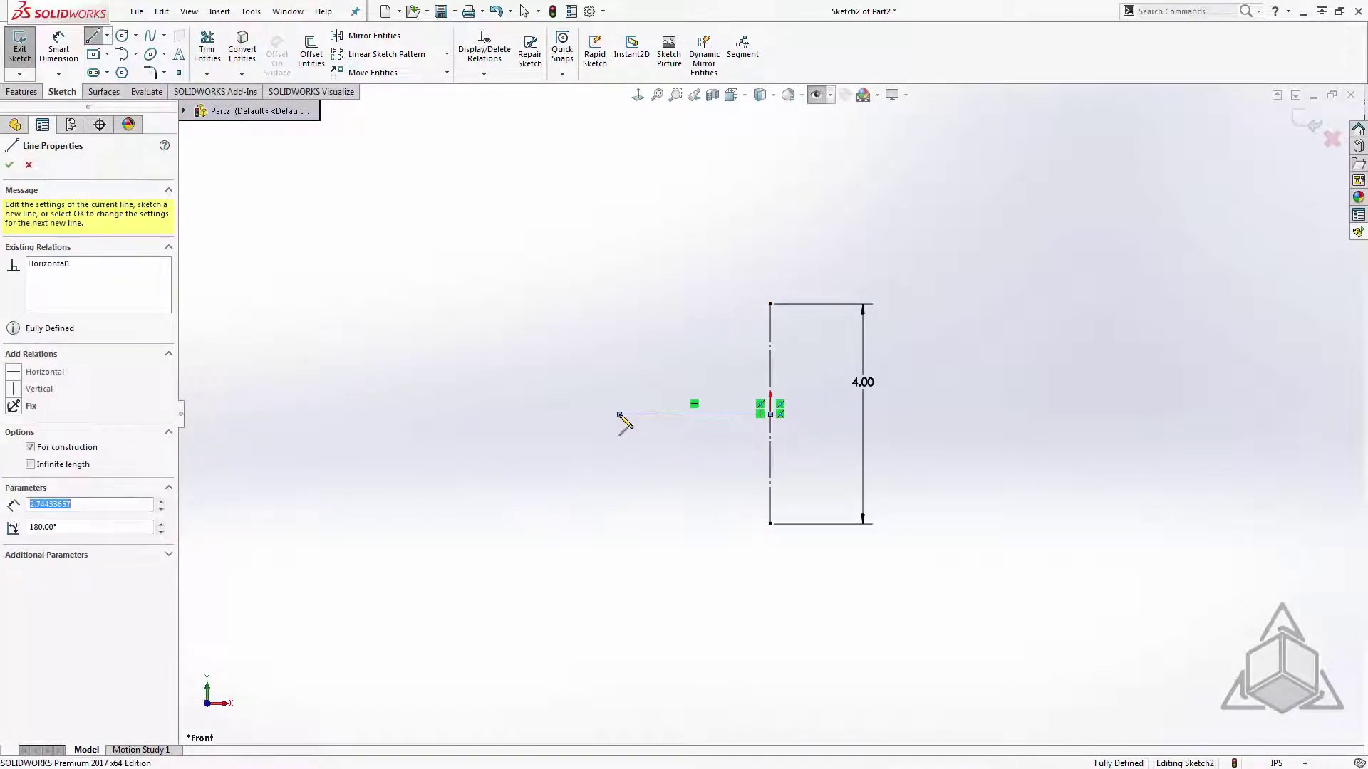
key(Escape)
key(s)
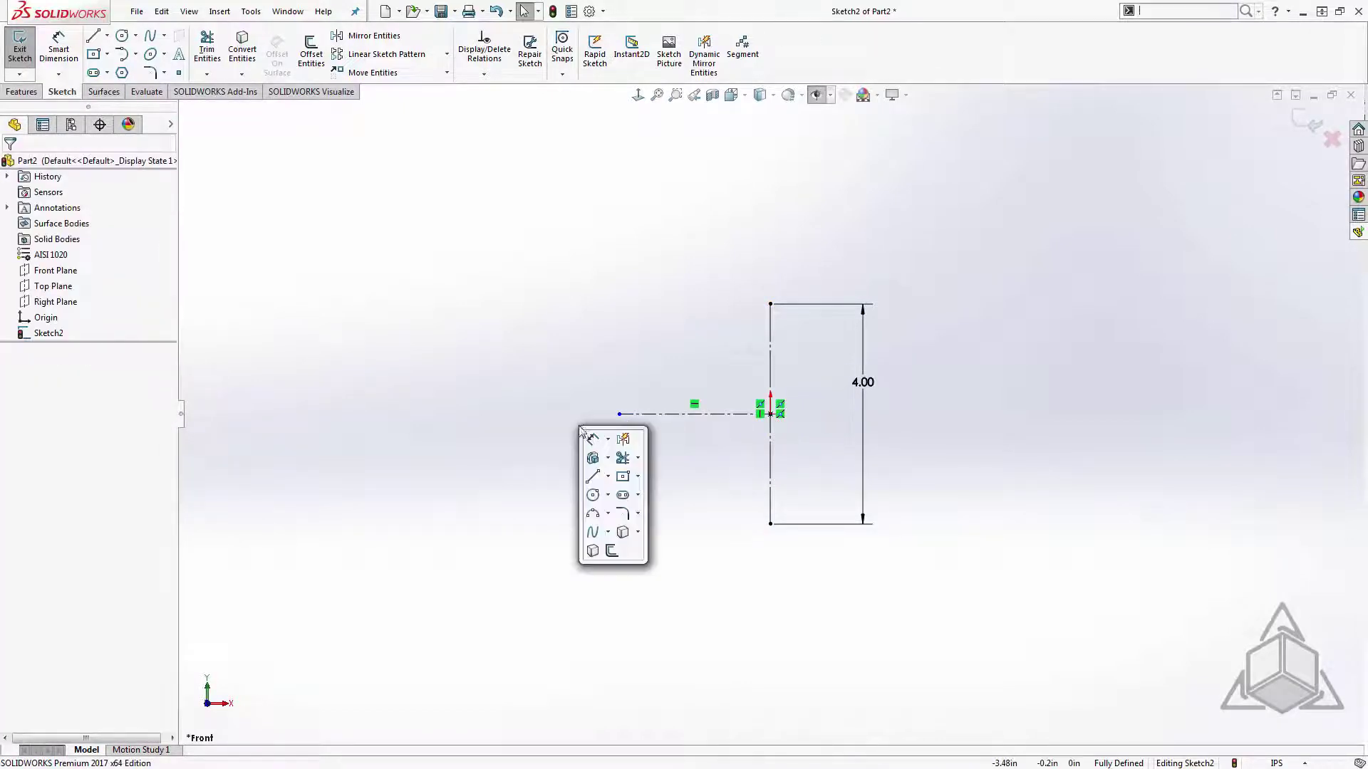
Draw a 3-point arc at the line top and make its centre coincident with the vertical line.
click(594, 513)
click(751, 322)
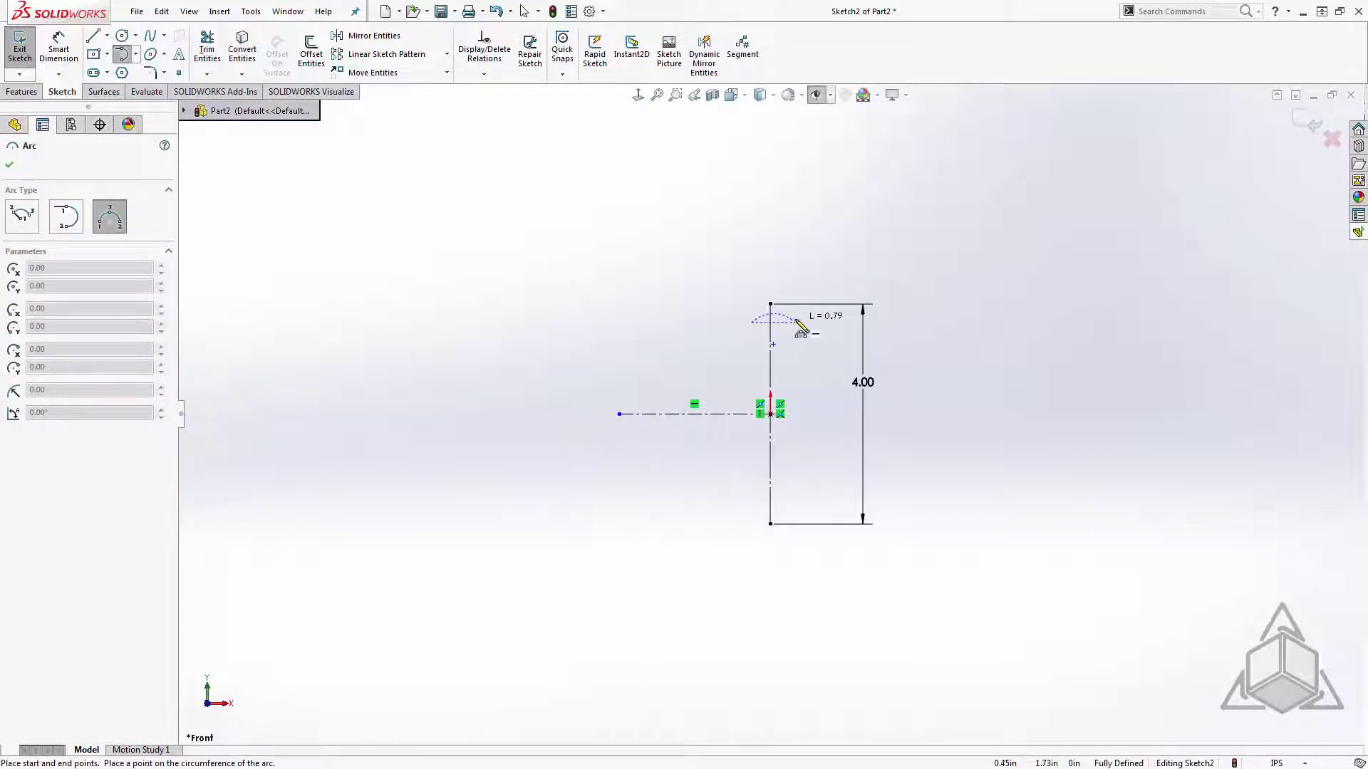
click(796, 321)
click(781, 321)
key(Escape)
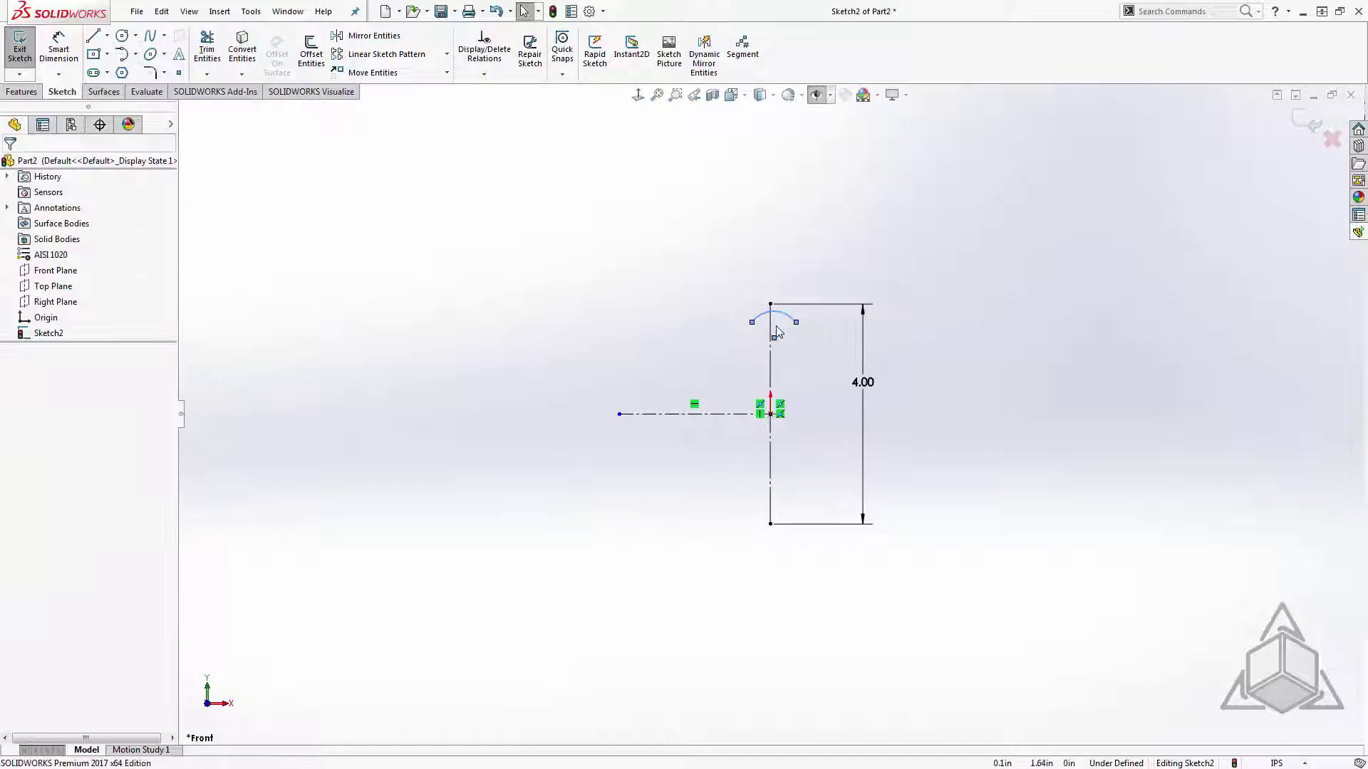
click(775, 338)
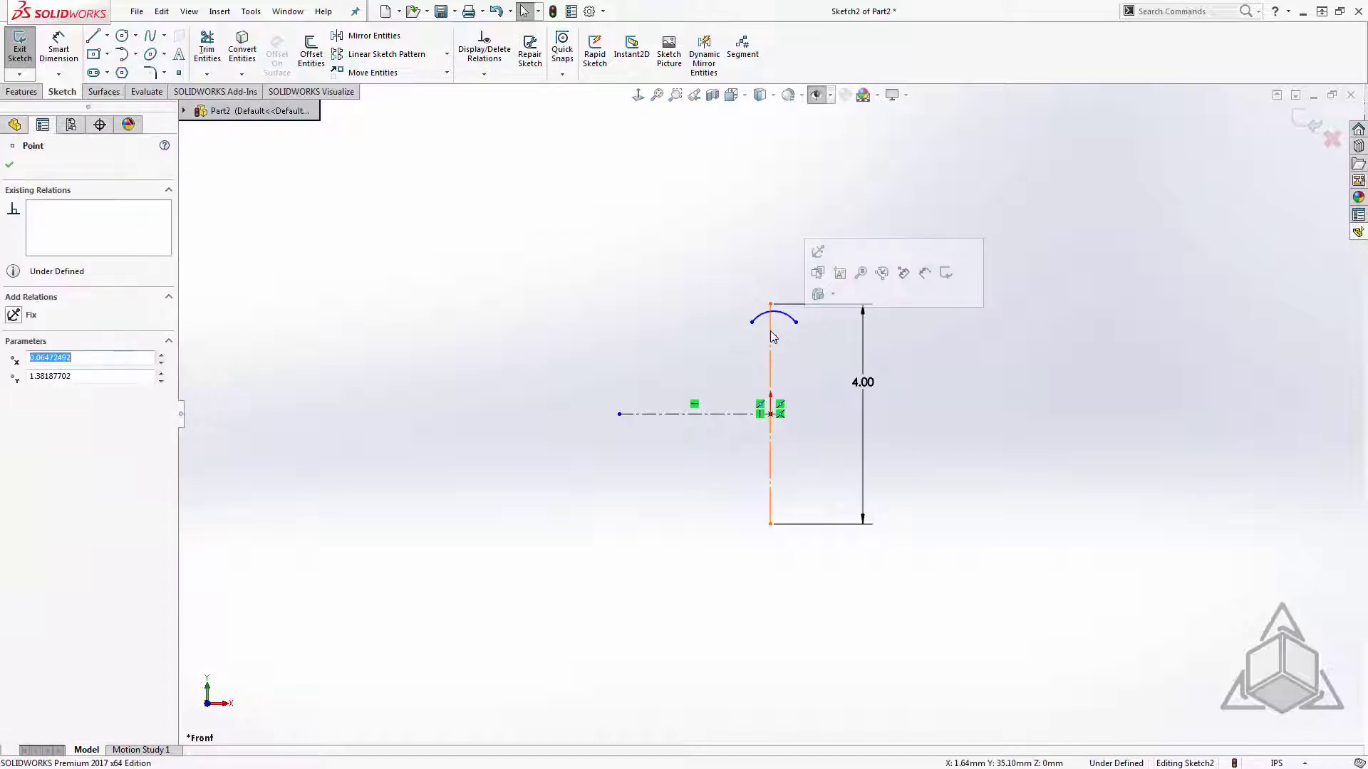
click(813, 268)
click(762, 269)
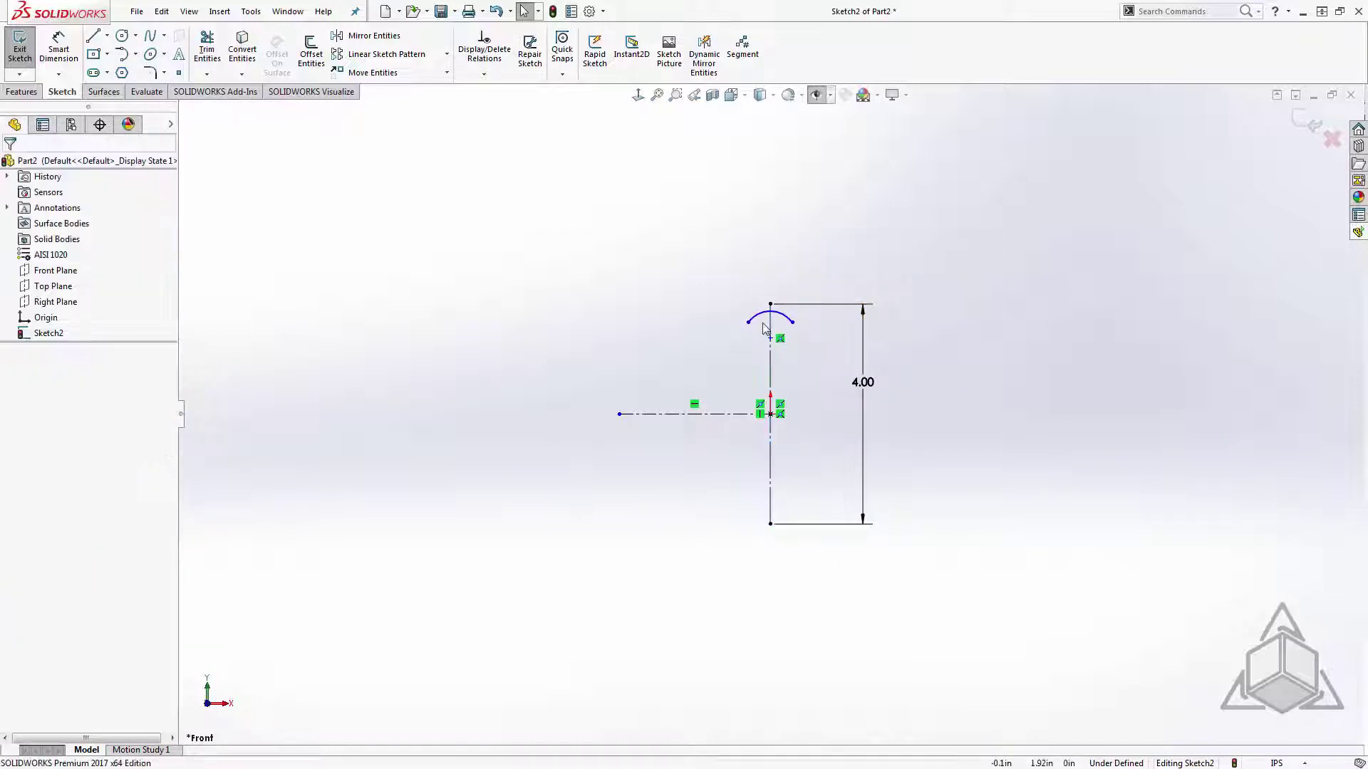
Make the line's top end the arc midpoint and the arc ends symmetric about the line.
click(767, 311)
ctrl+click(770, 306)
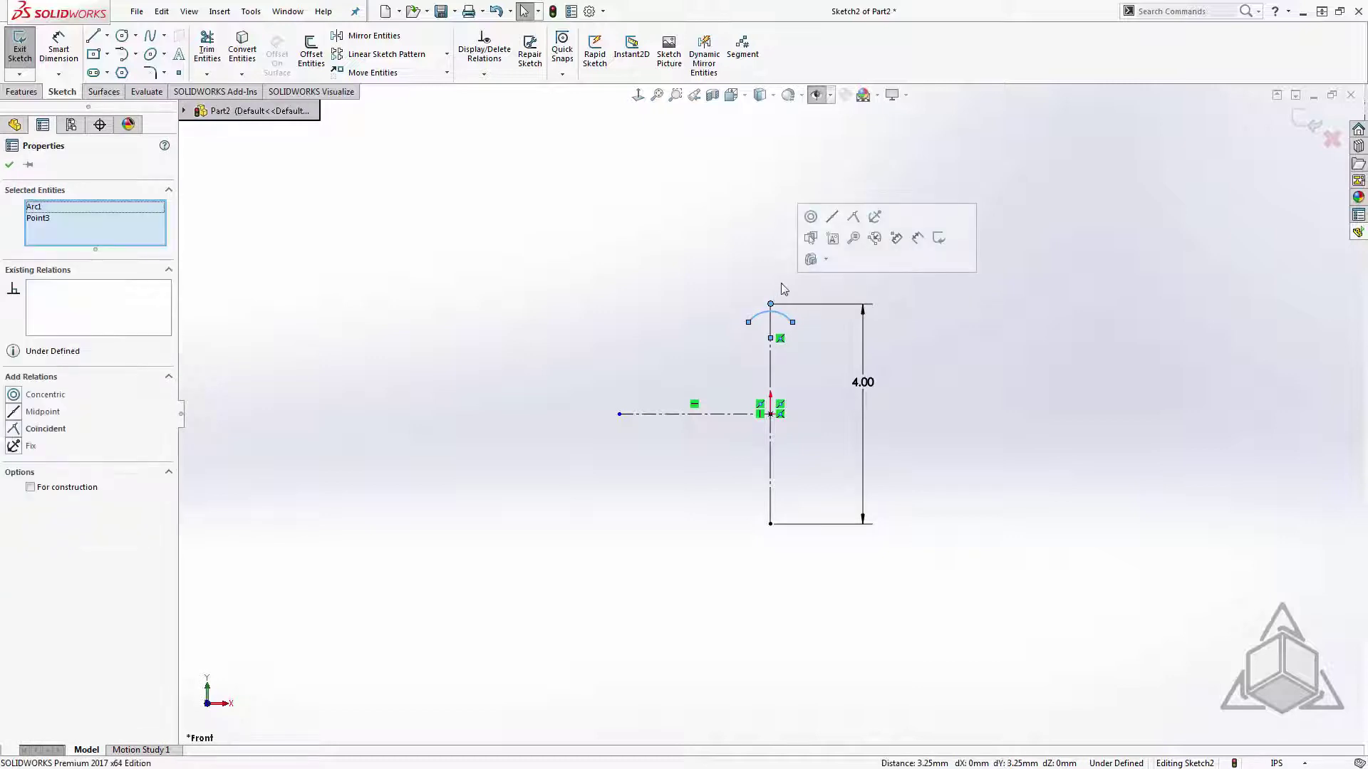
click(833, 220)
click(762, 247)
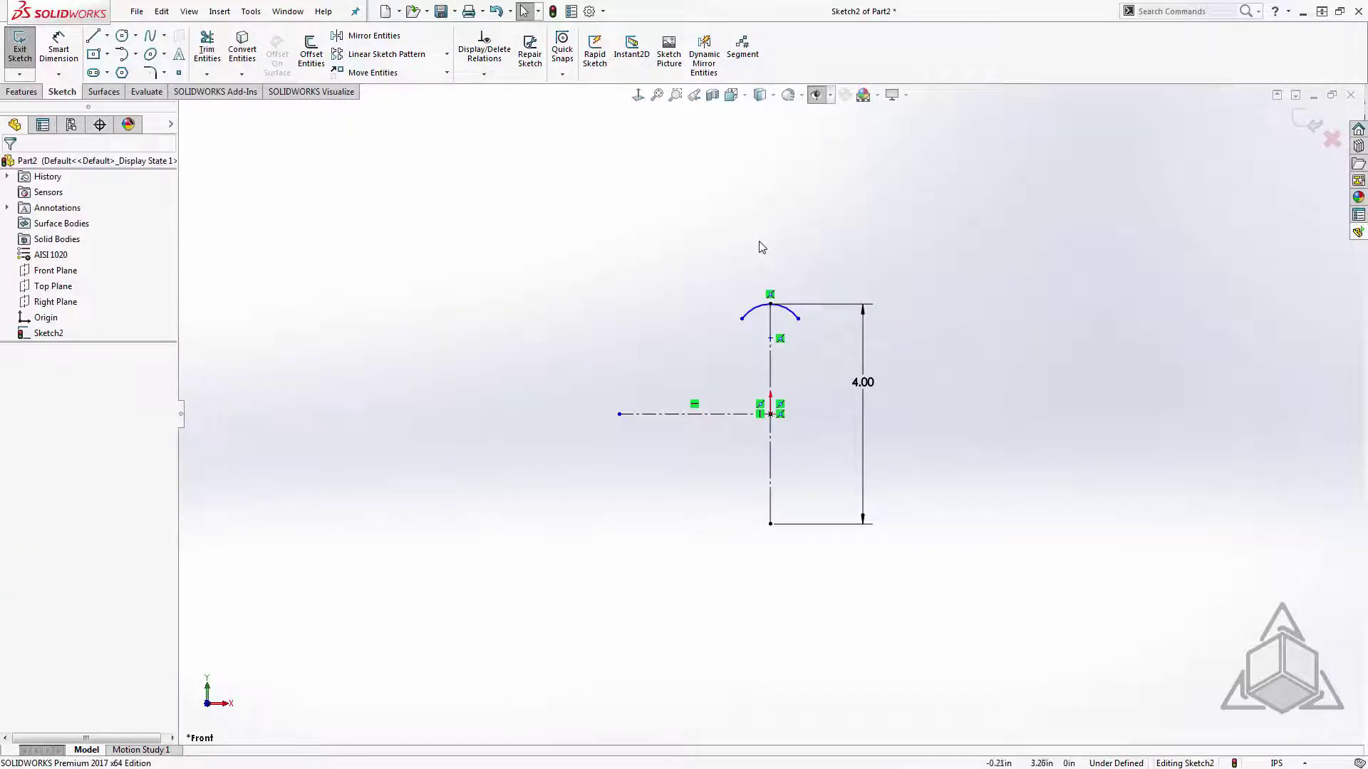
click(743, 319)
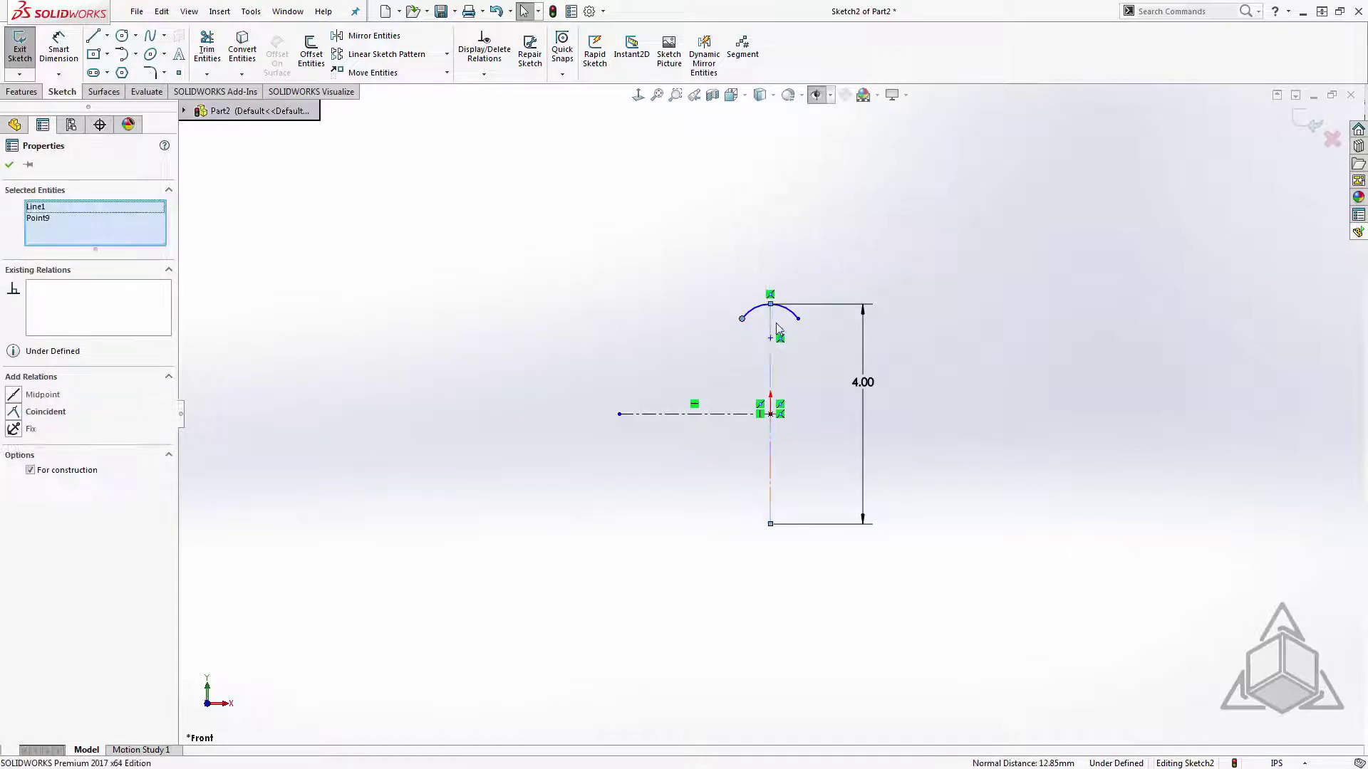
ctrl+click(799, 318)
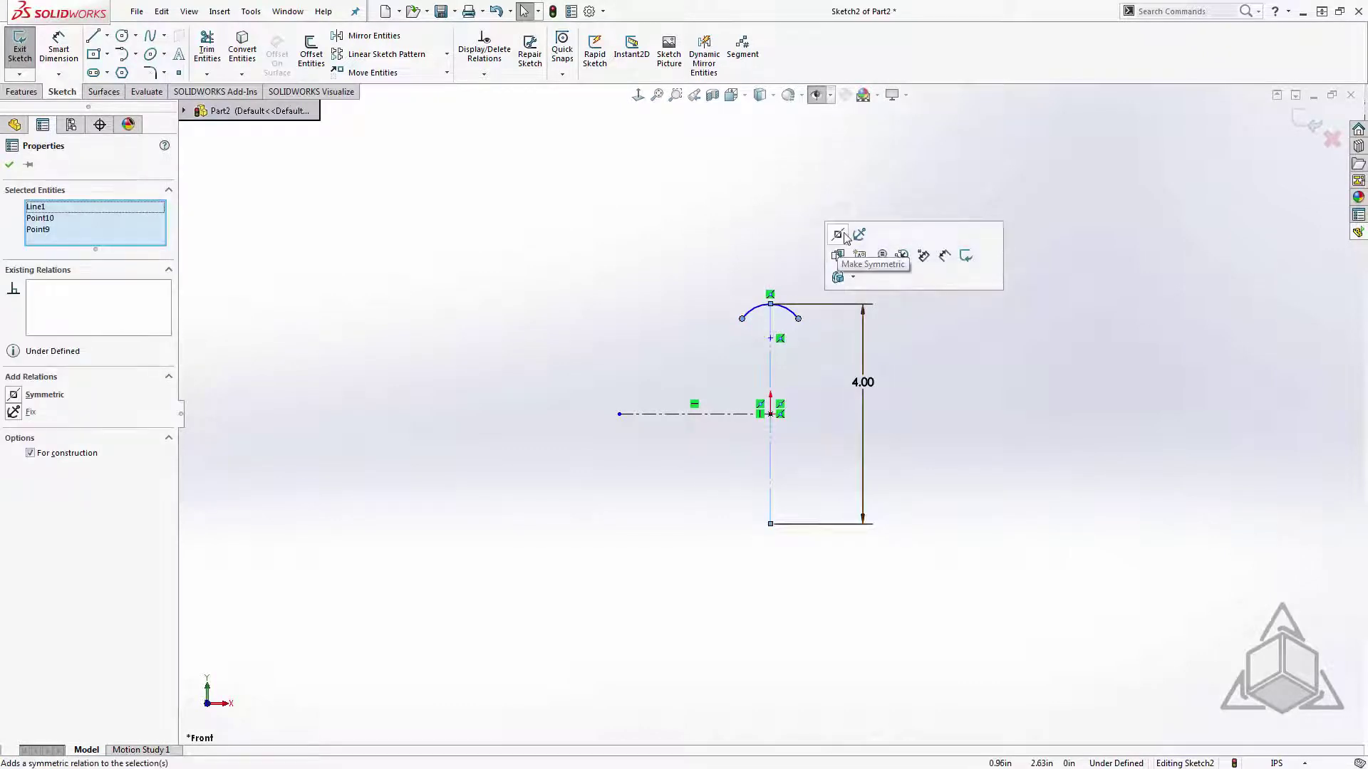
click(839, 235)
click(798, 246)
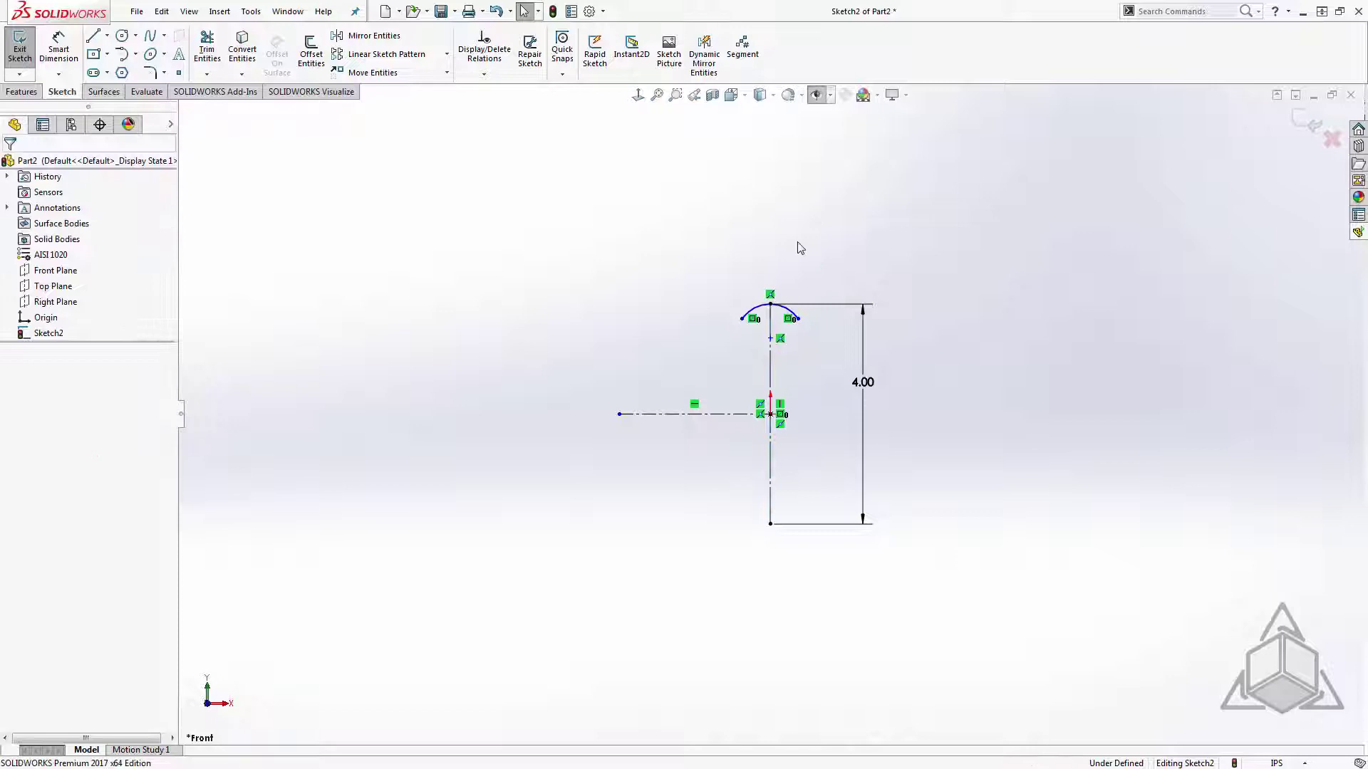
Dimension the cap arc to a 0.50 radius and drag its endpoint lower to reshape it.
right_drag(797, 247, 799, 202)
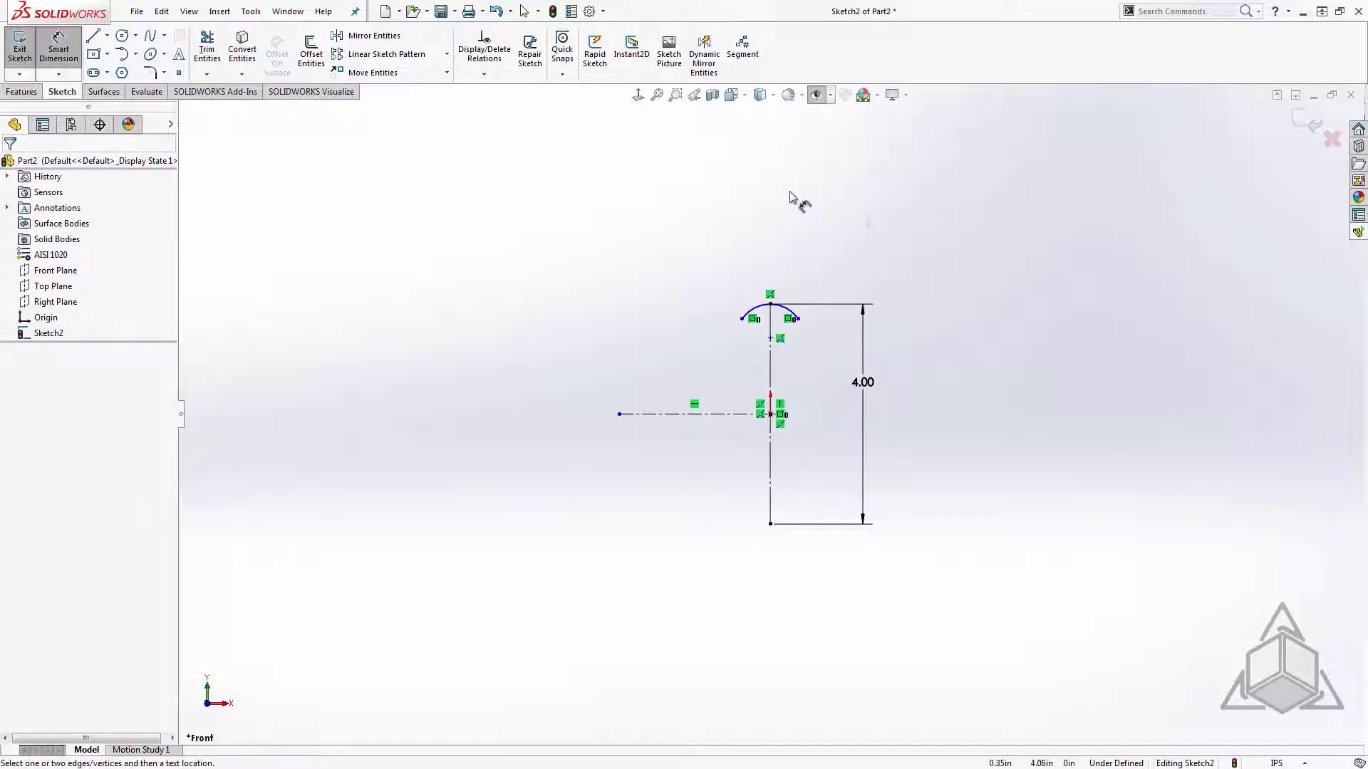
click(758, 309)
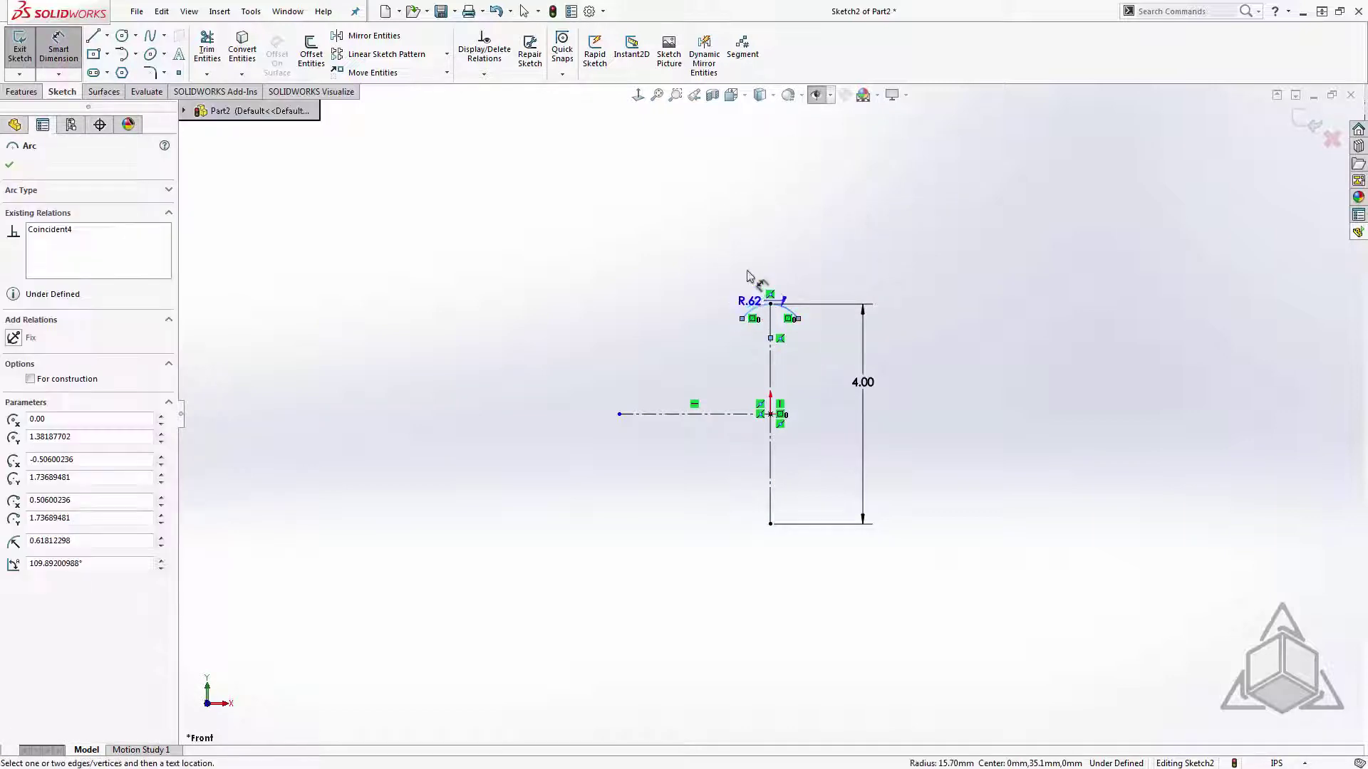
click(709, 262)
text(5)
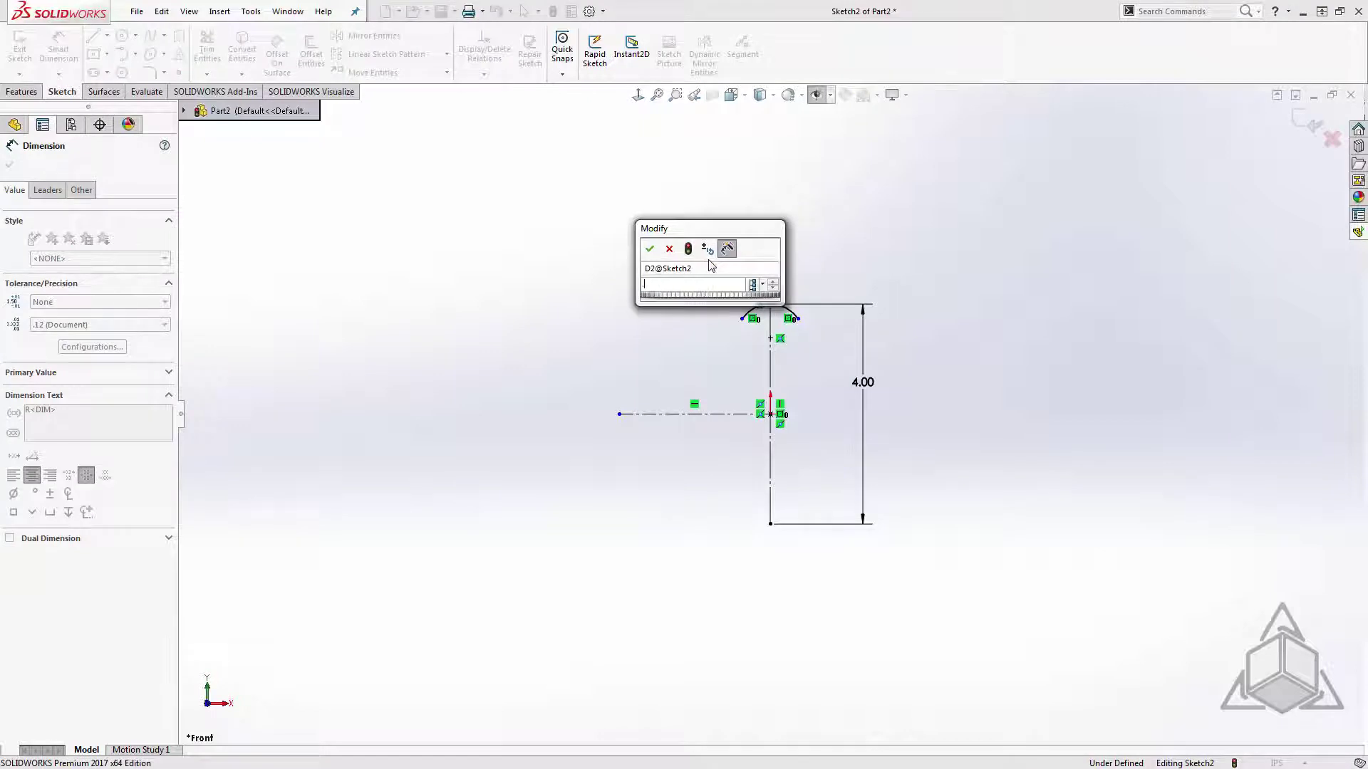
key(Return)
click(711, 309)
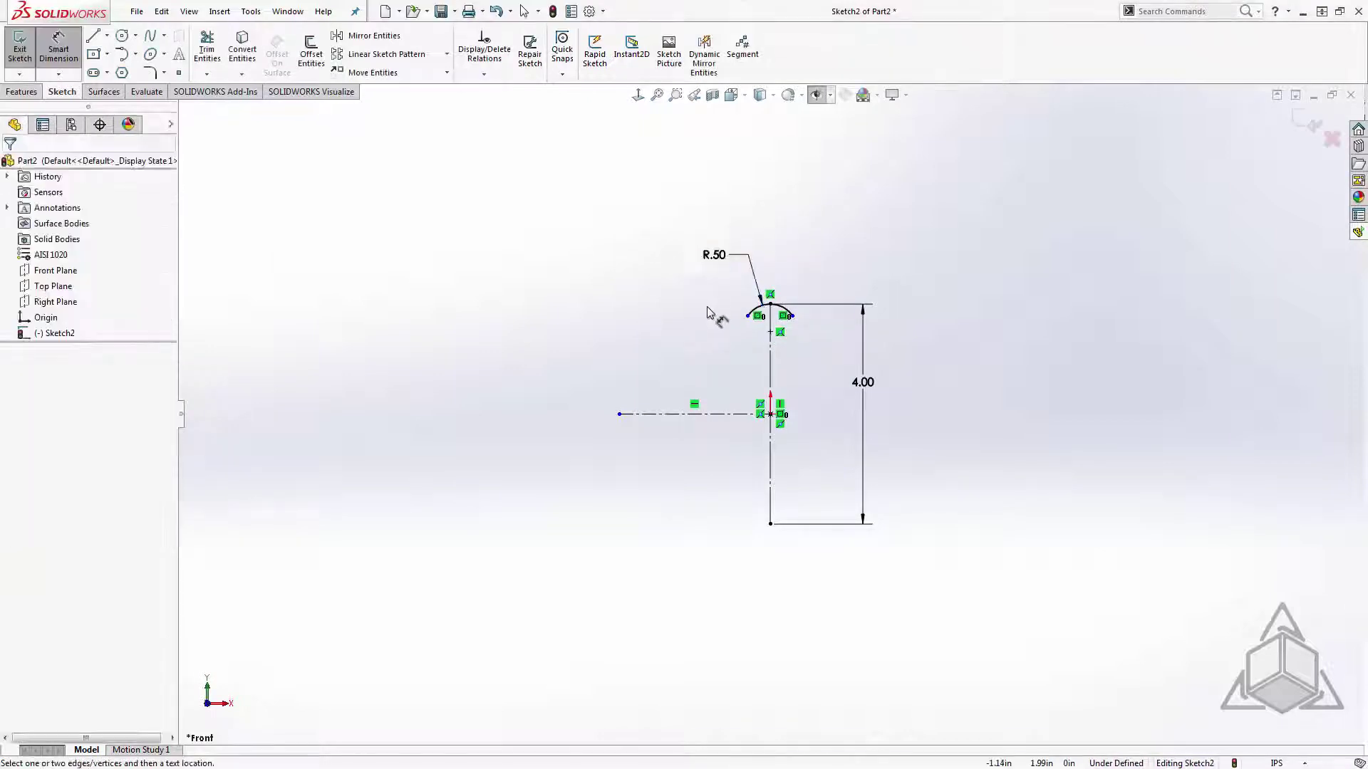
key(Escape)
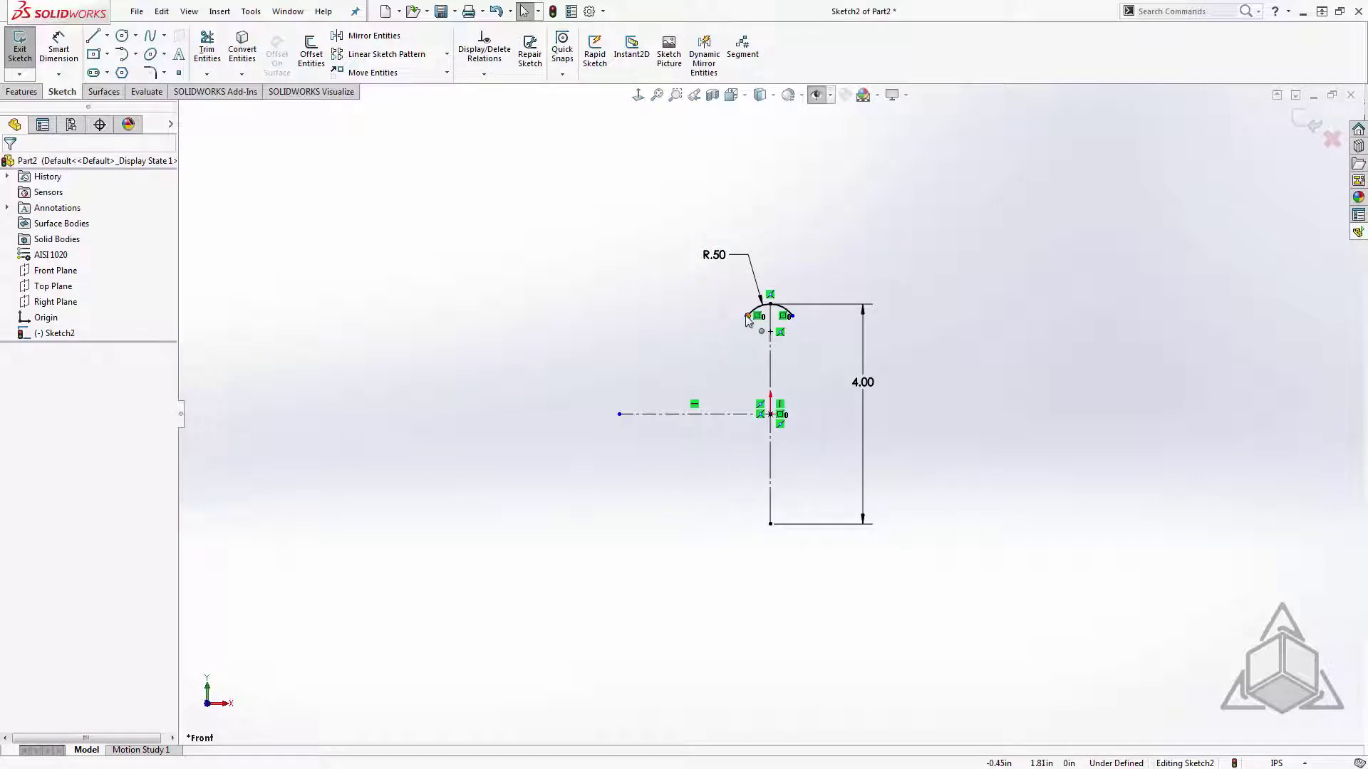
mouse_move(747, 315)
mouse_down()
mouse_move(726, 345)
mouse_move(753, 322)
mouse_up()
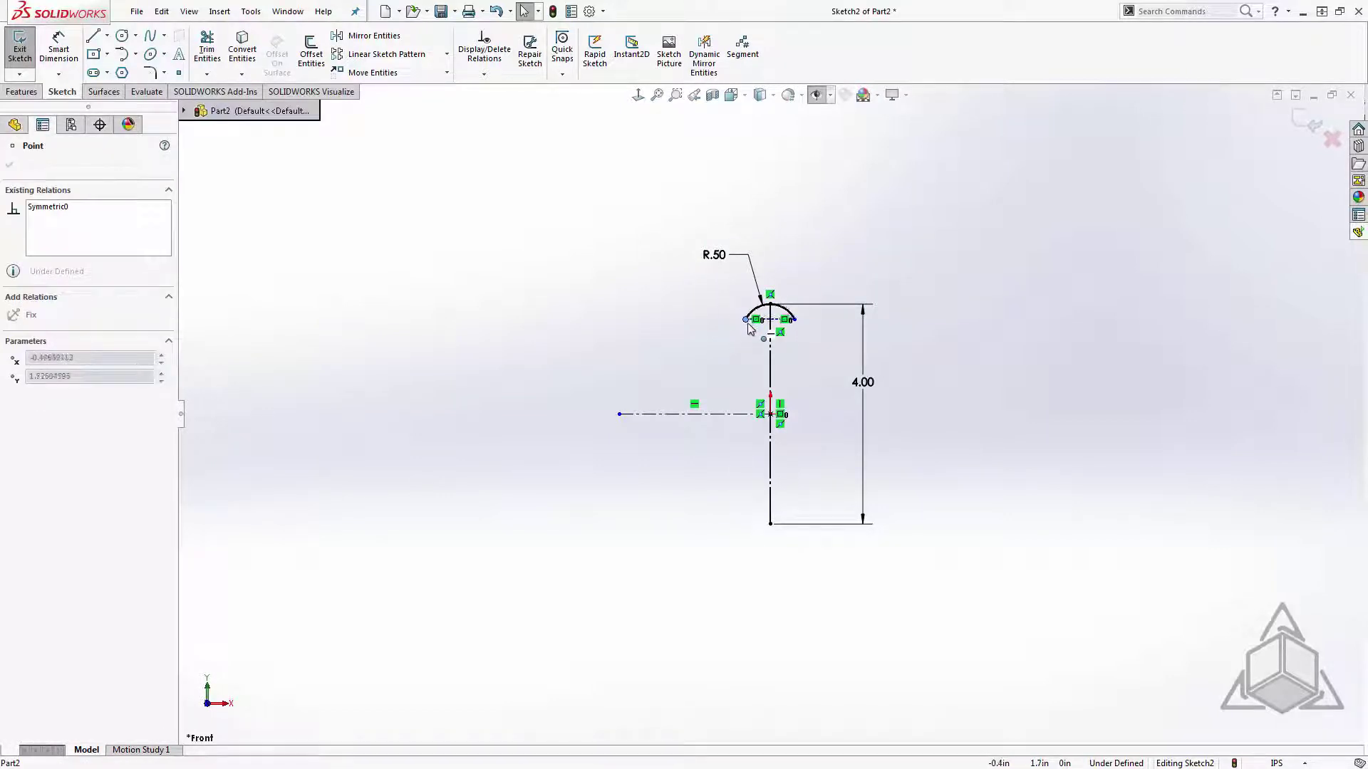
click(721, 348)
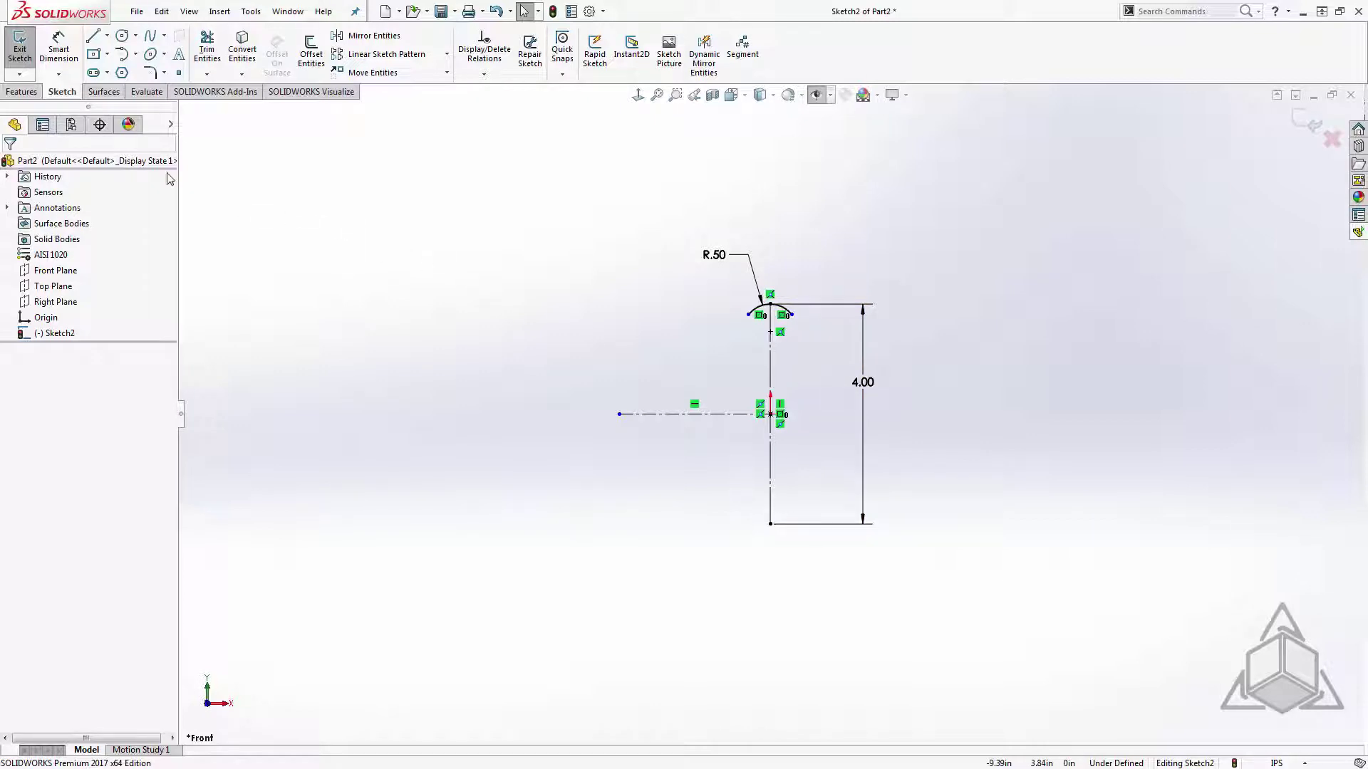
Create a 180-degree Revolved Surface of the arc about the horizontal centerline (Surface-Revolve2).
click(102, 92)
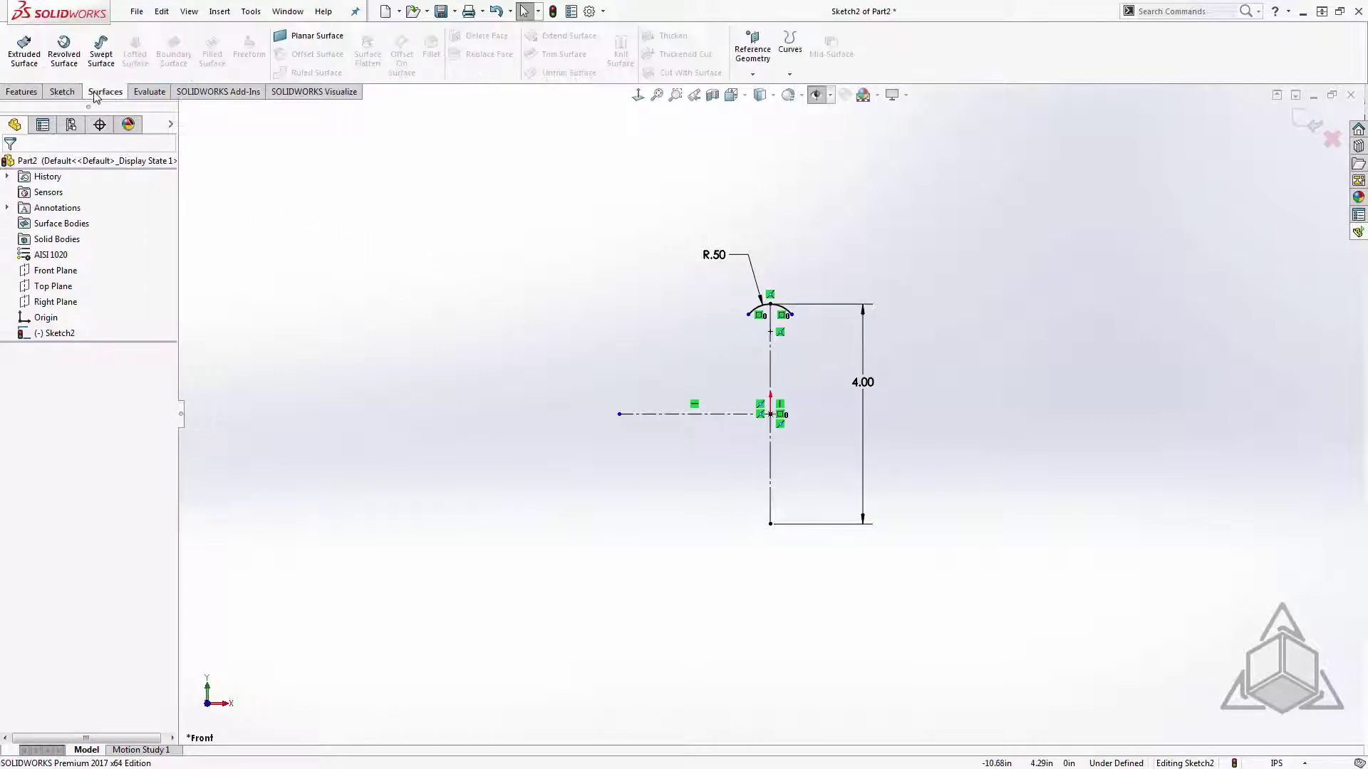
click(64, 54)
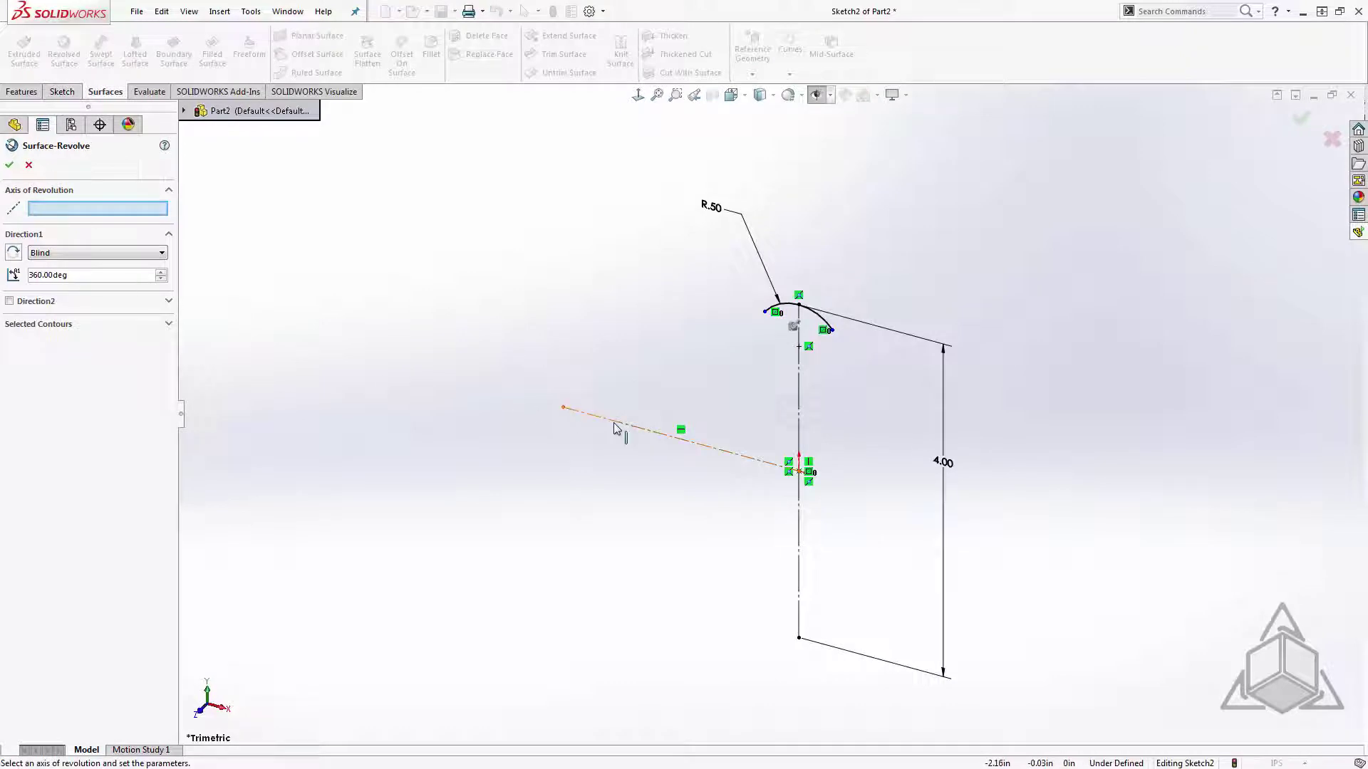
click(615, 428)
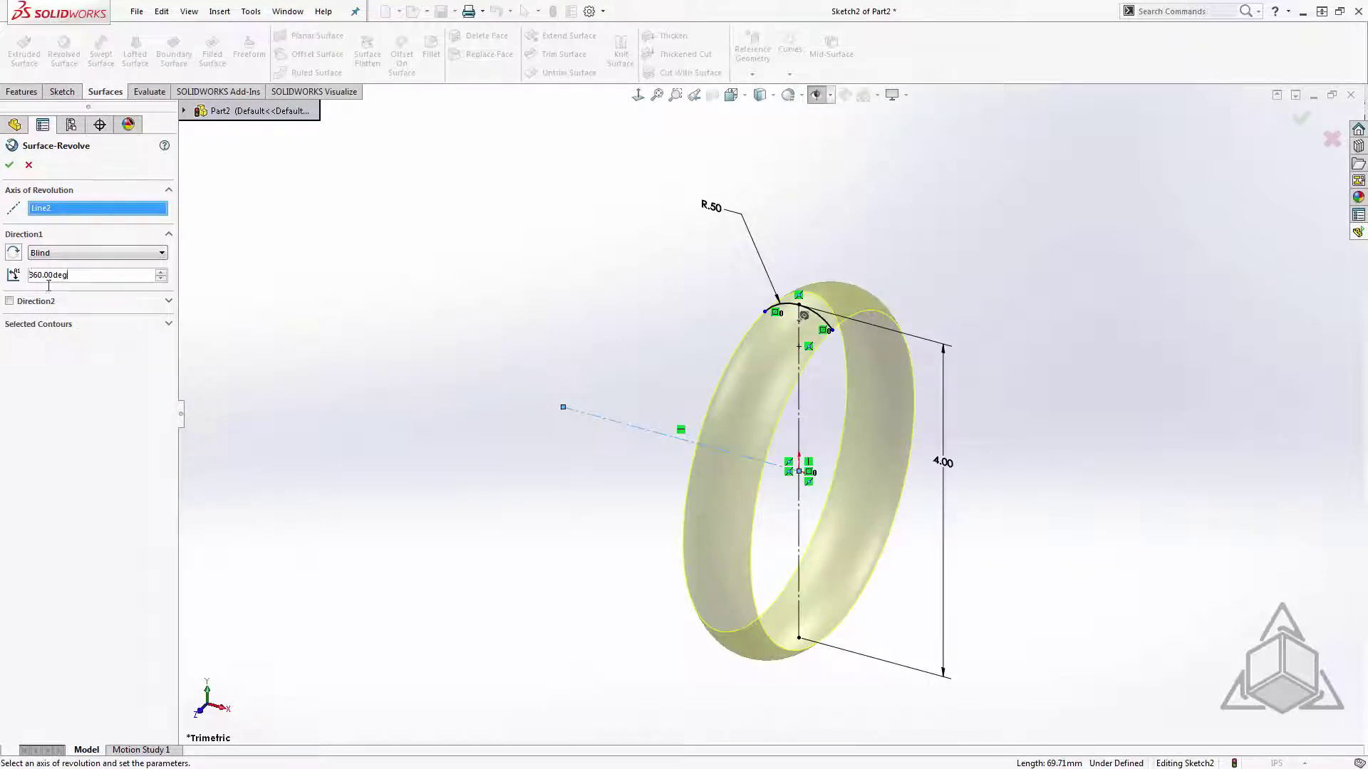
text(180)
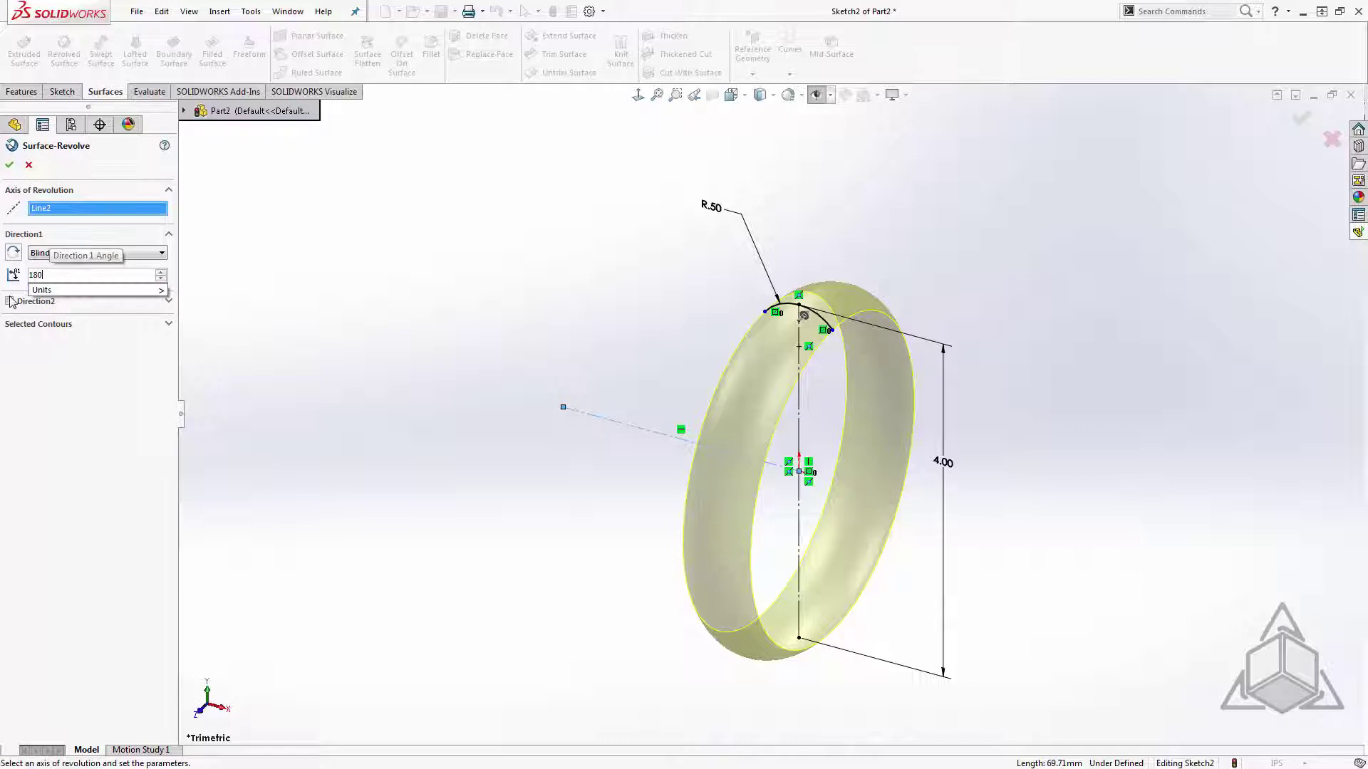
key(Return)
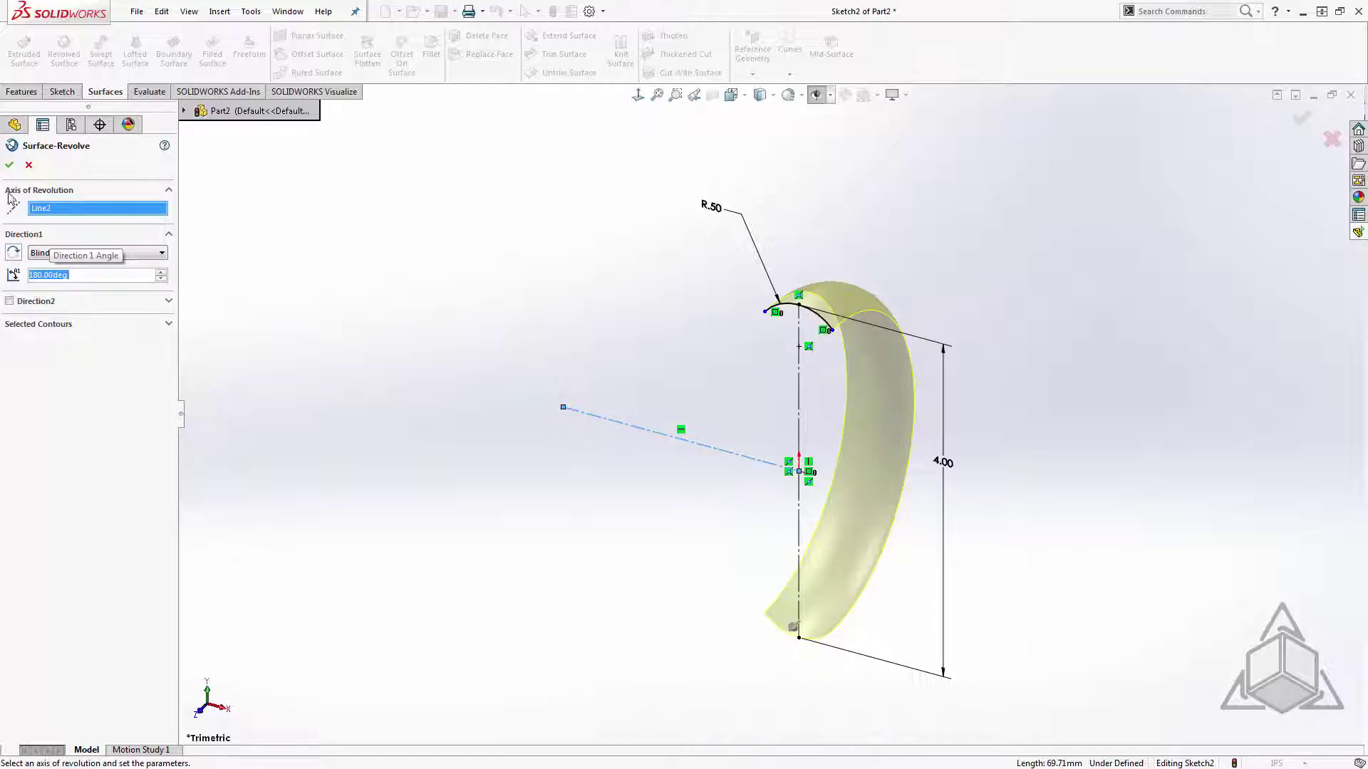
click(10, 166)
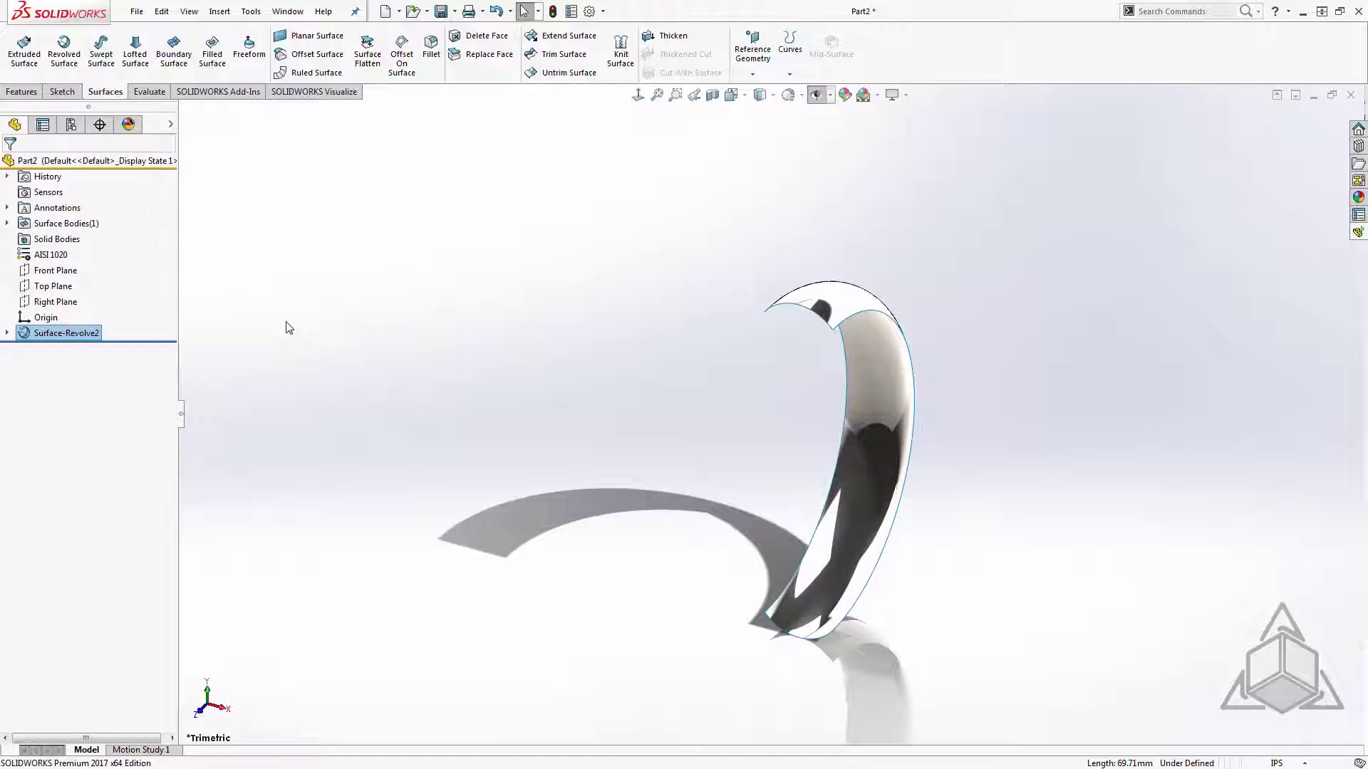
Create reference Axis2 at the intersection of the Right Plane and Front Plane.
click(57, 304)
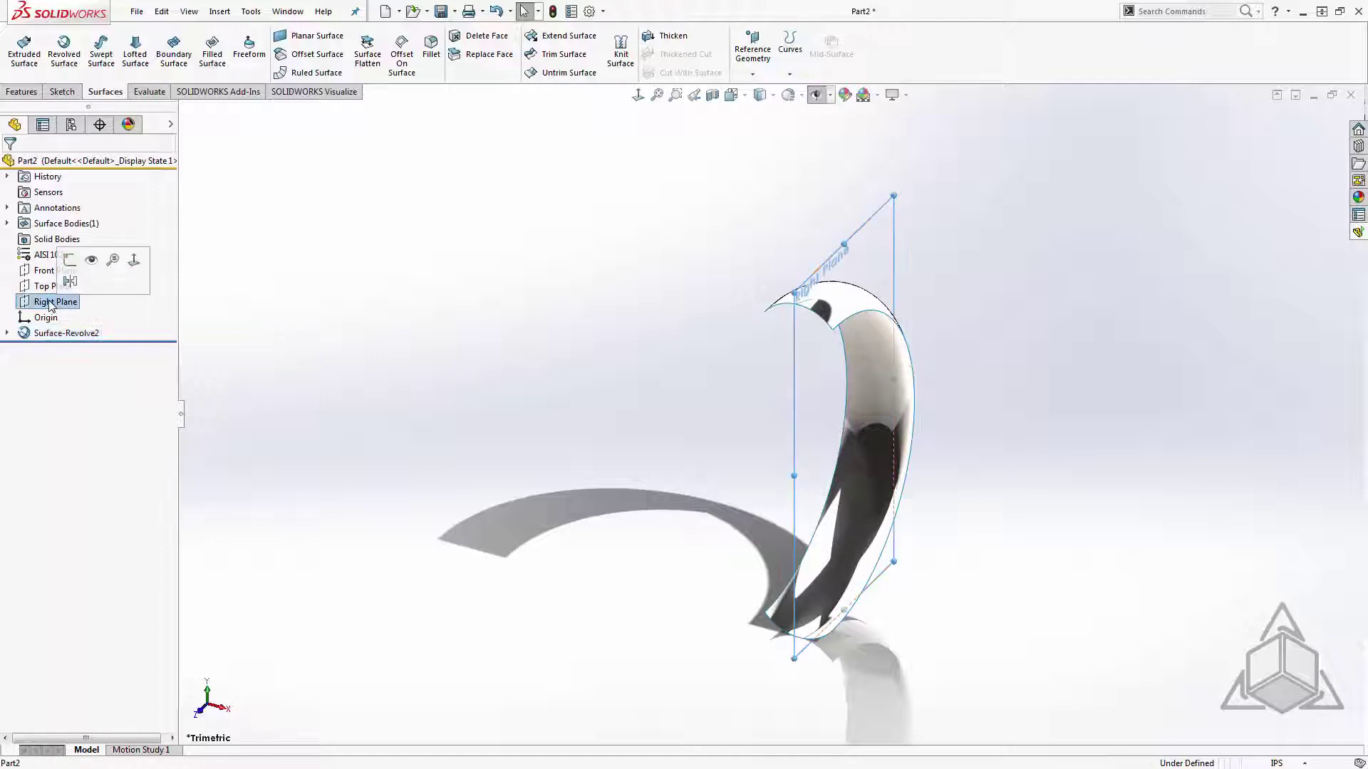
ctrl+click(35, 273)
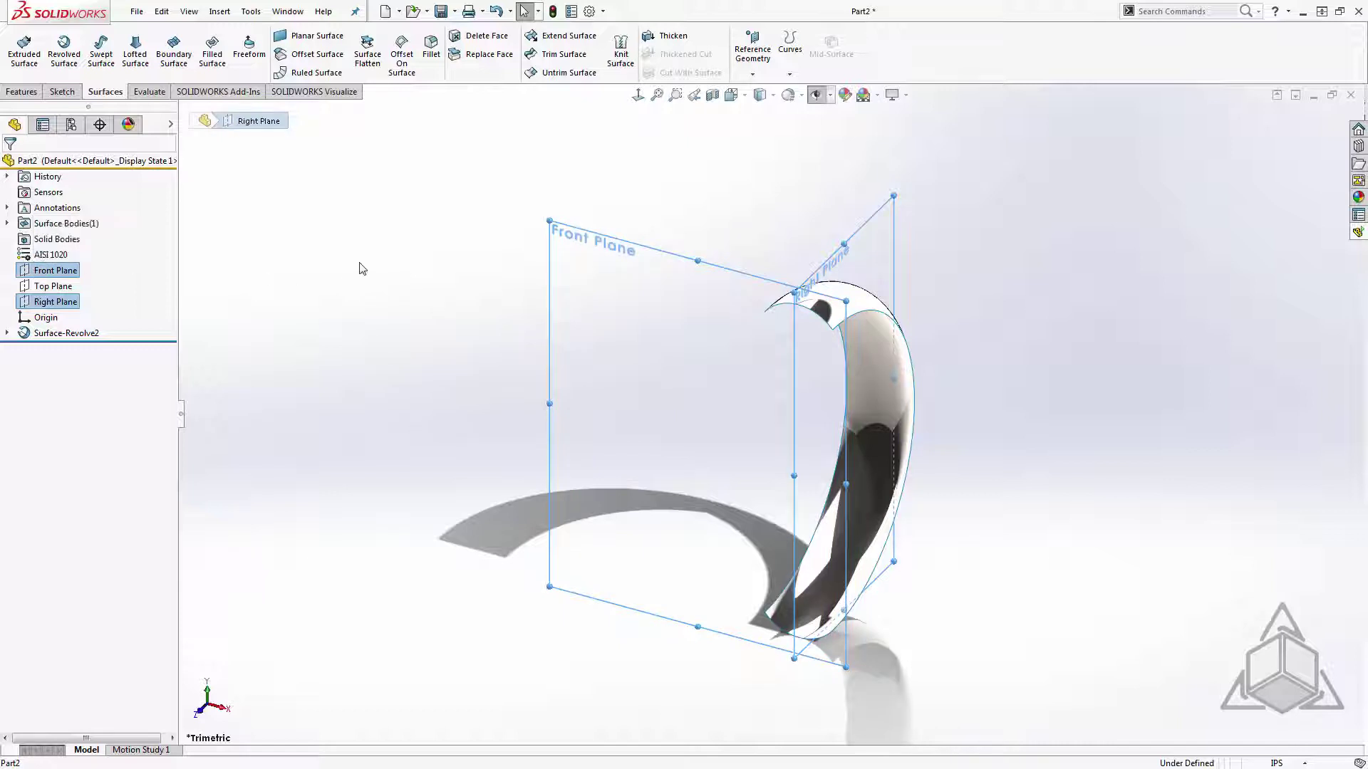
click(752, 71)
click(762, 110)
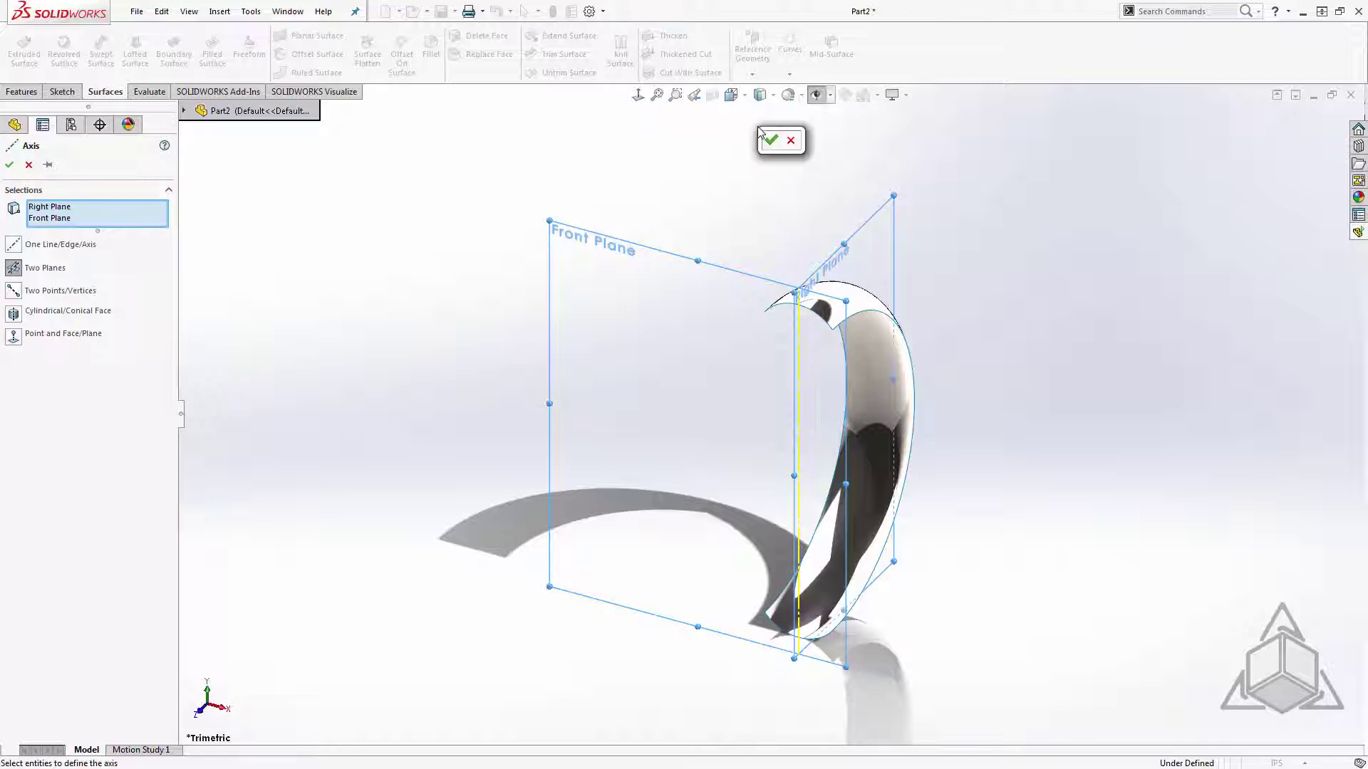
click(766, 138)
click(726, 287)
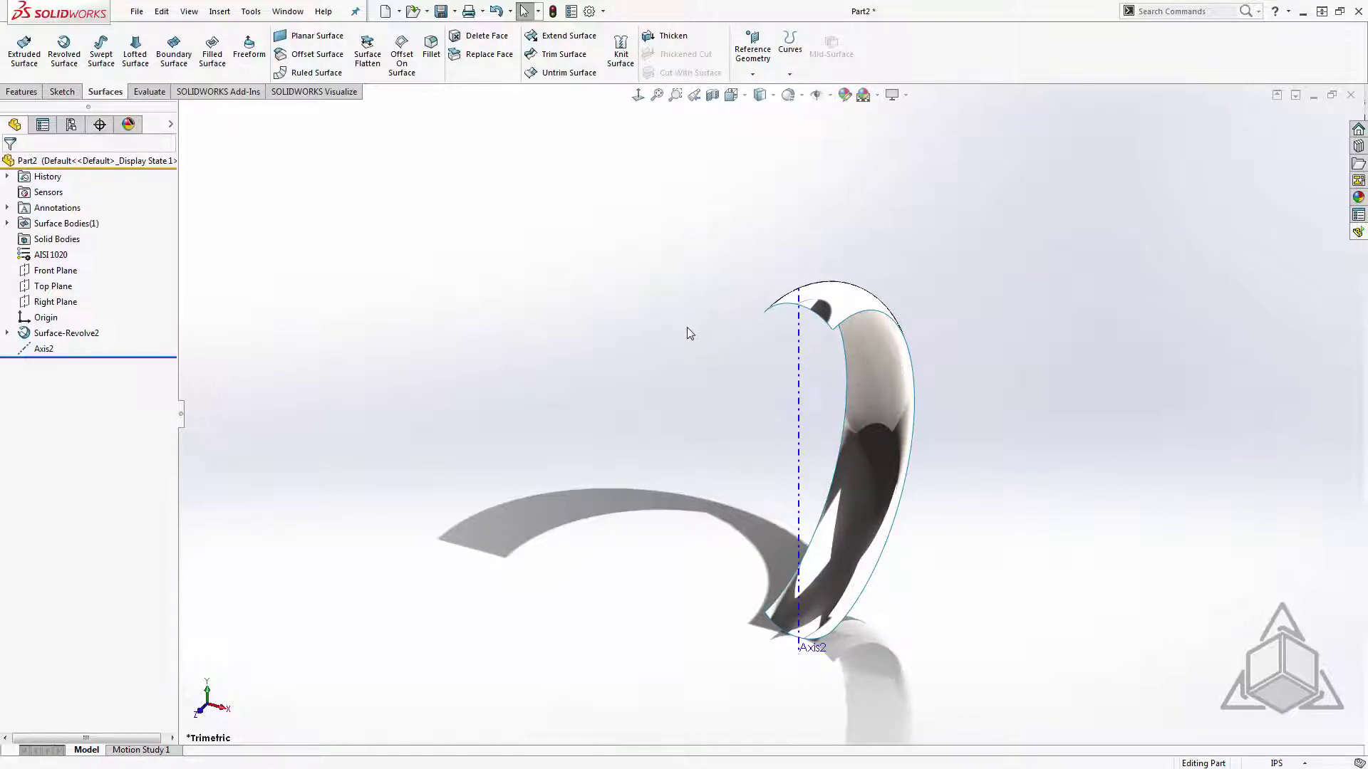
Circular-pattern the Surface-Revolve2 body 20 times equally spaced over 360° around Axis2.
key(s)
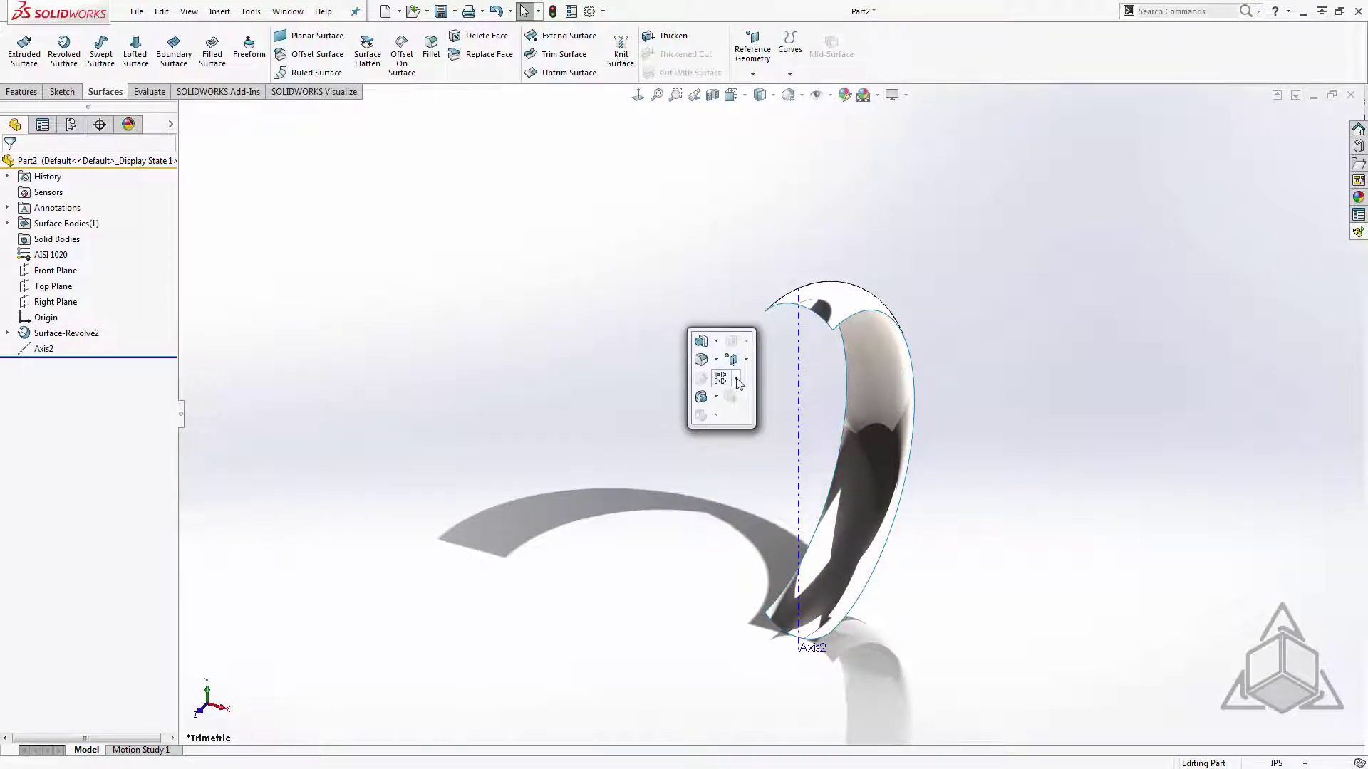
click(735, 379)
click(742, 414)
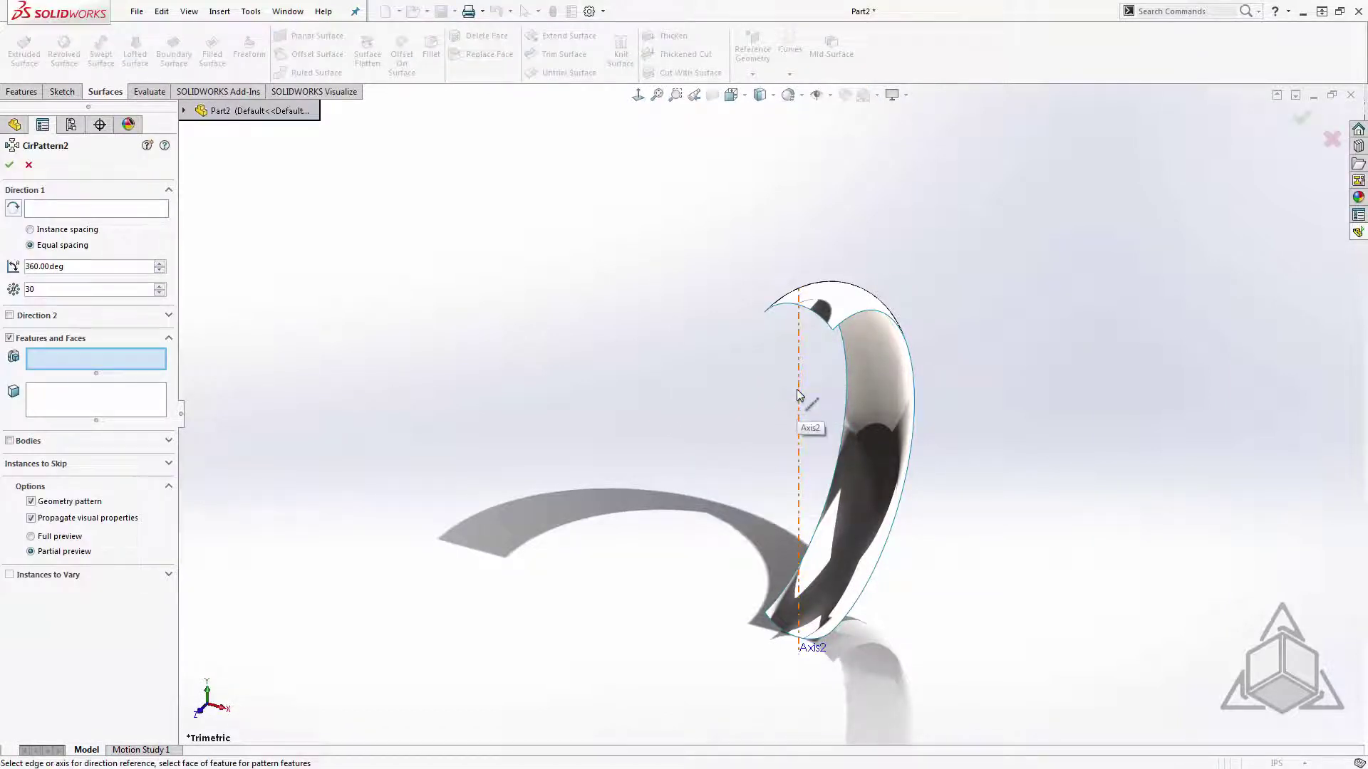
click(59, 214)
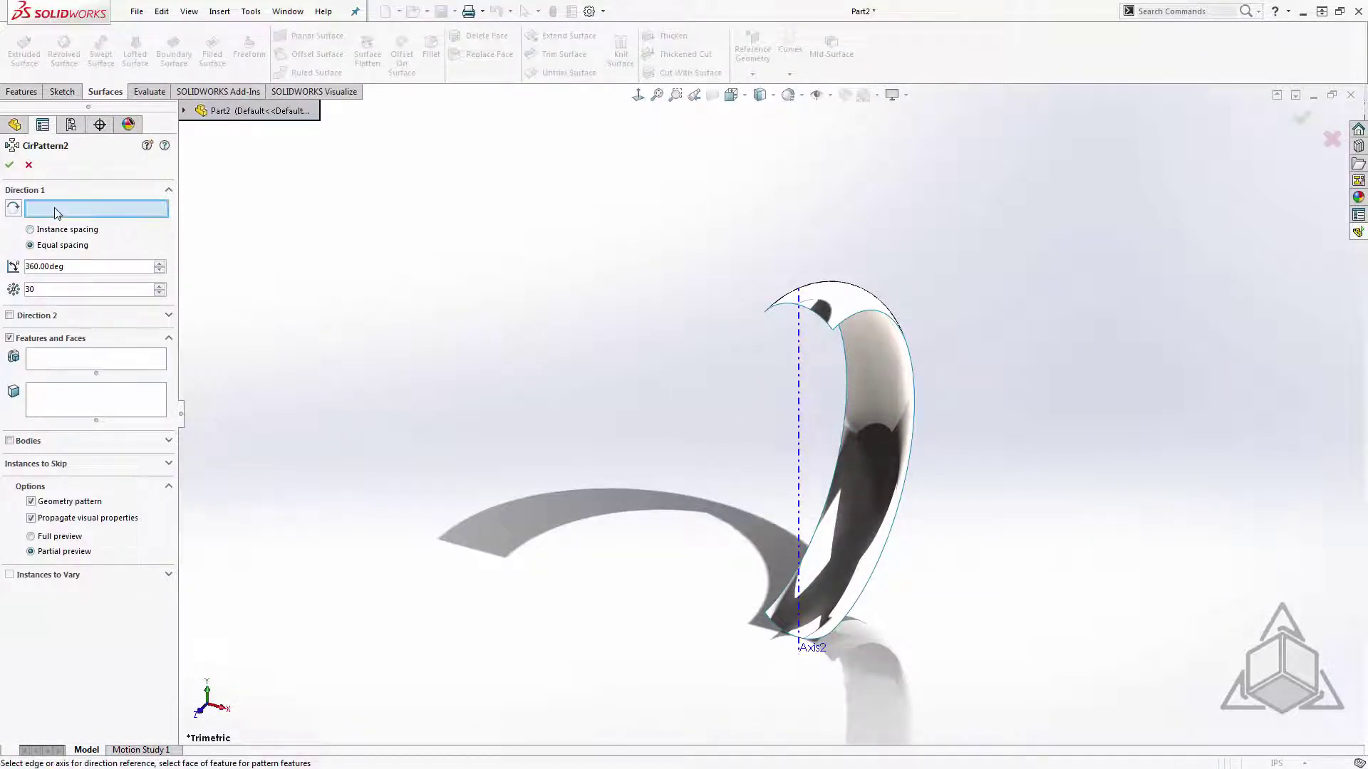
click(799, 401)
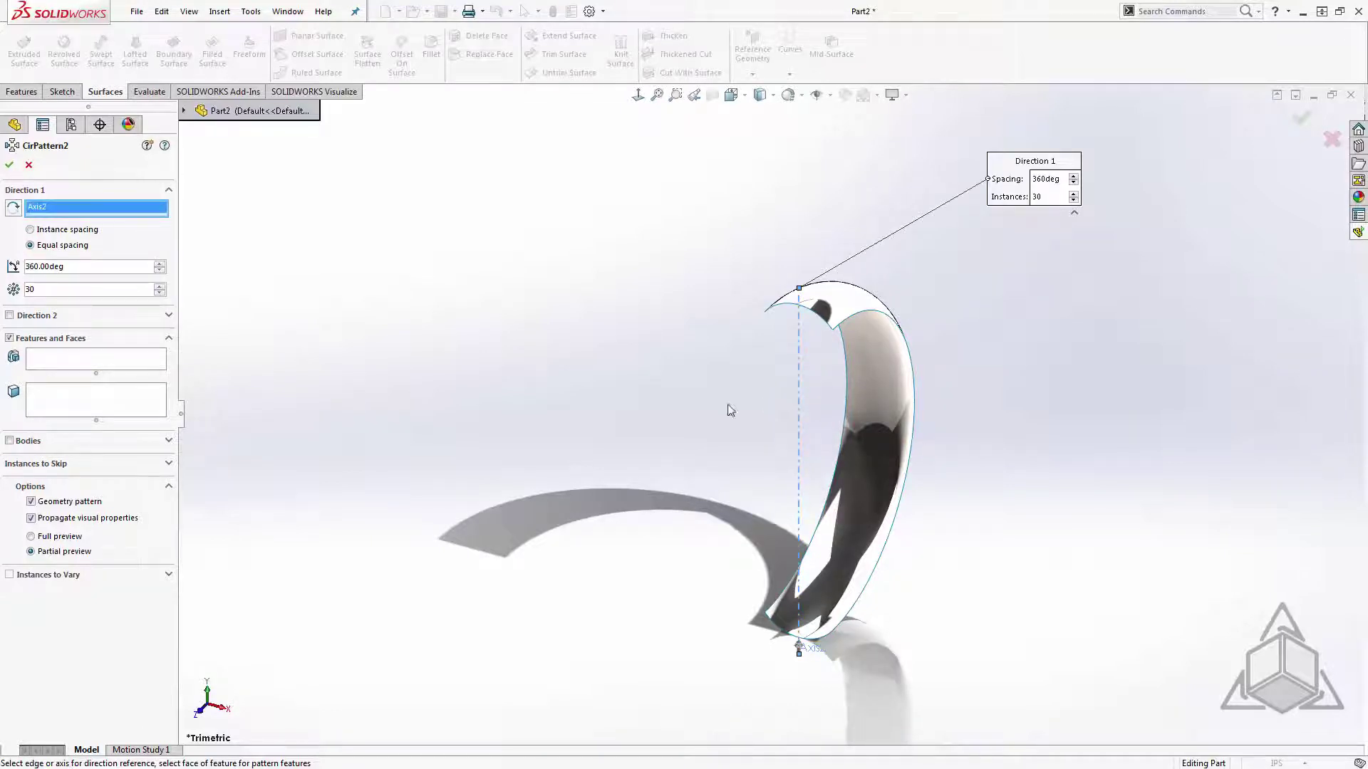
click(10, 440)
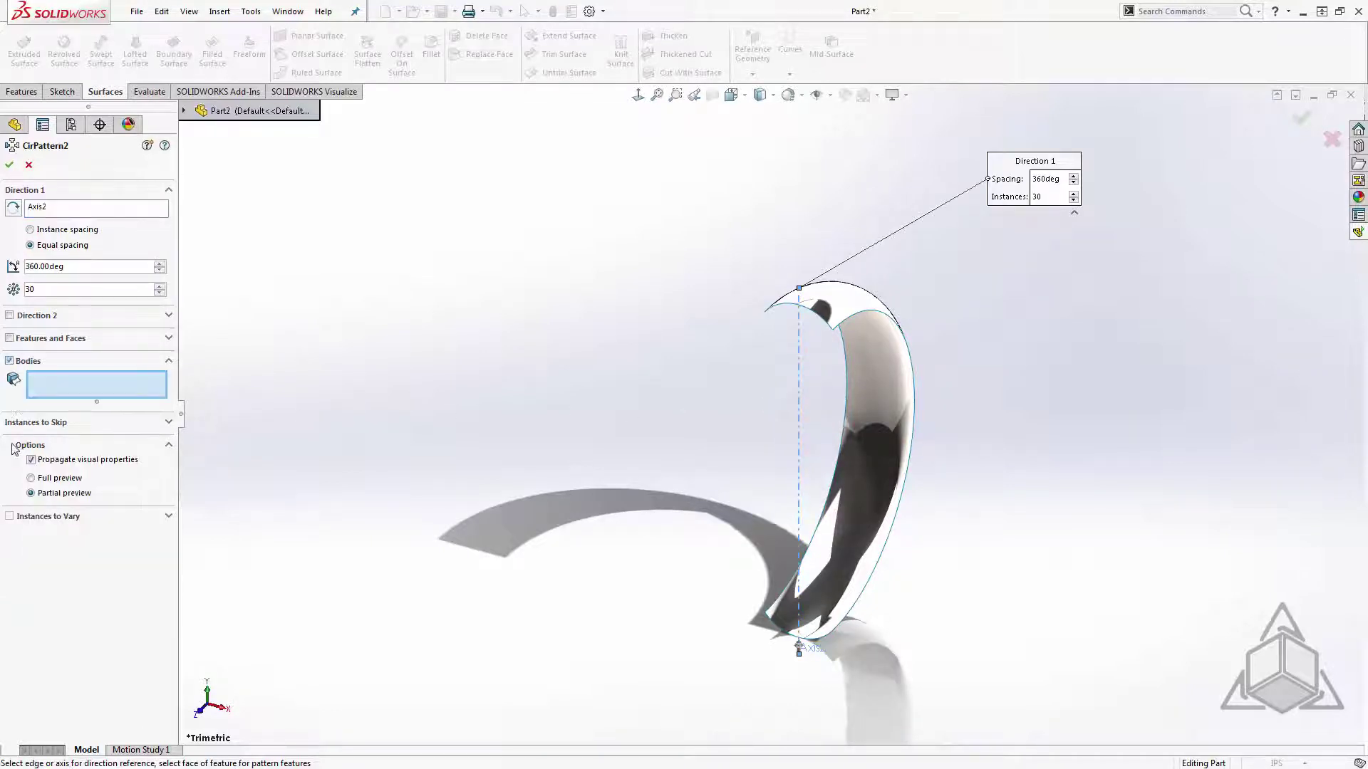
click(883, 376)
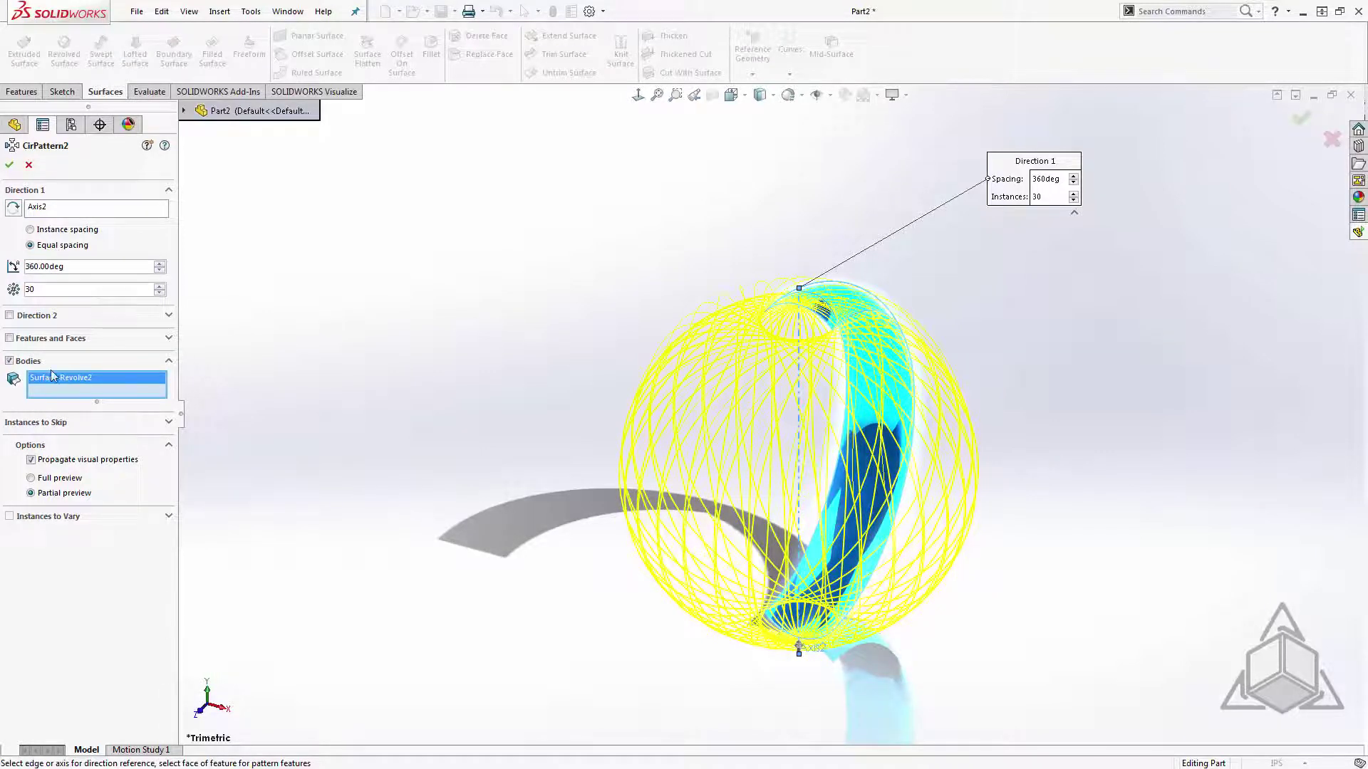
text(20)
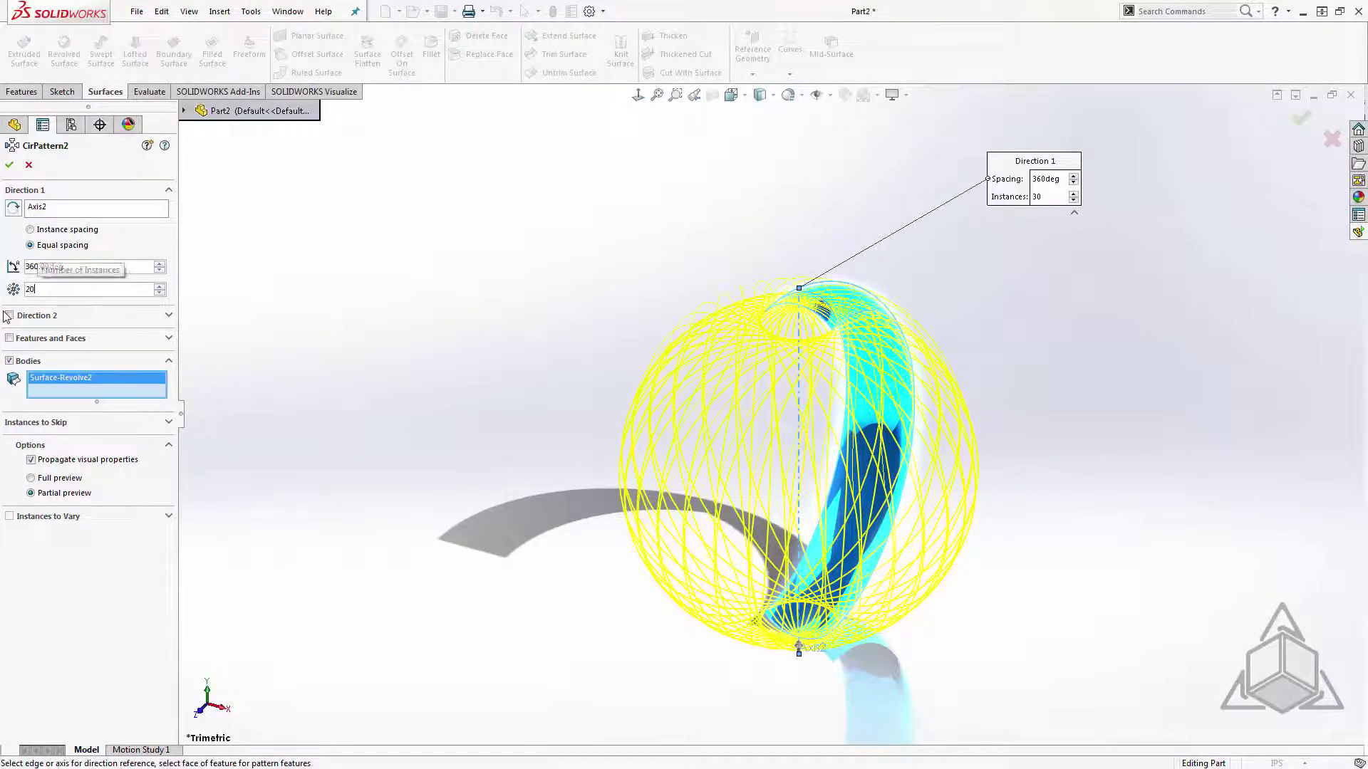
key(Return)
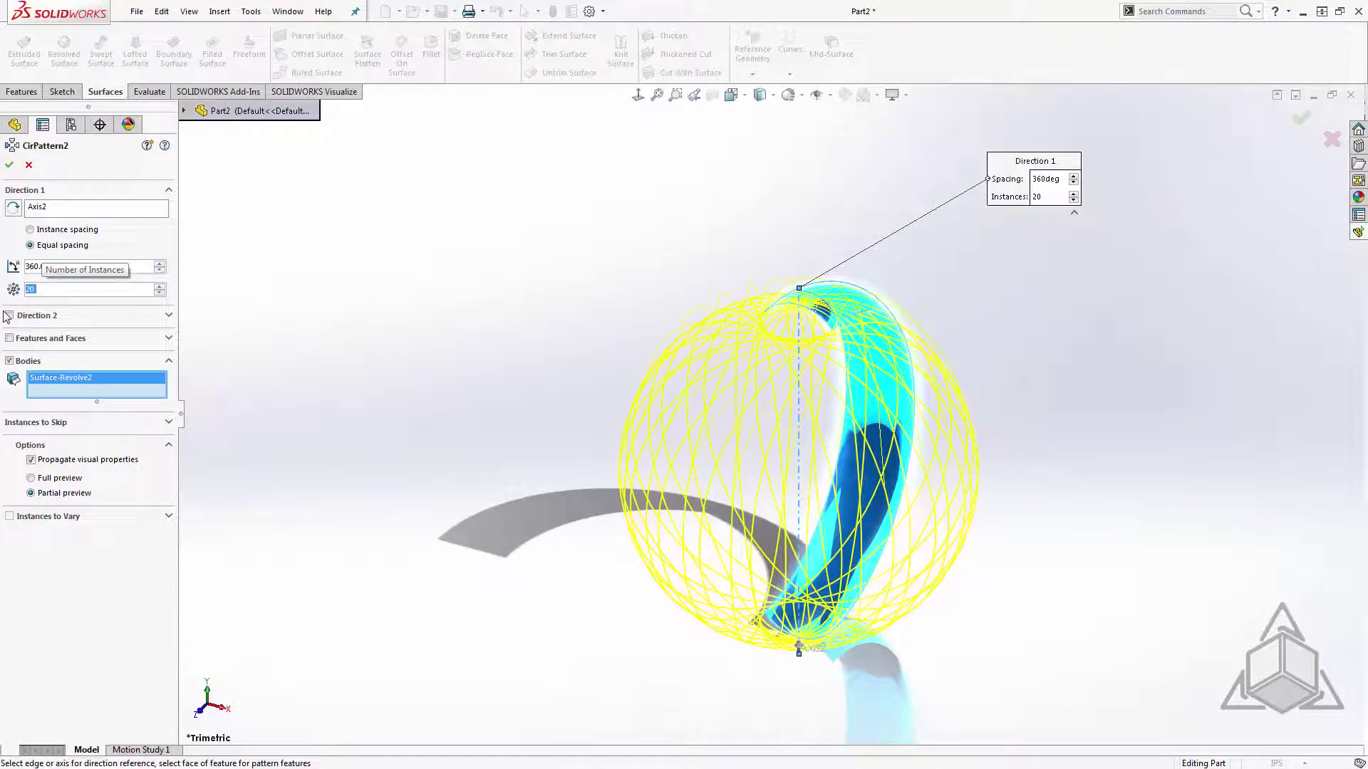
click(10, 164)
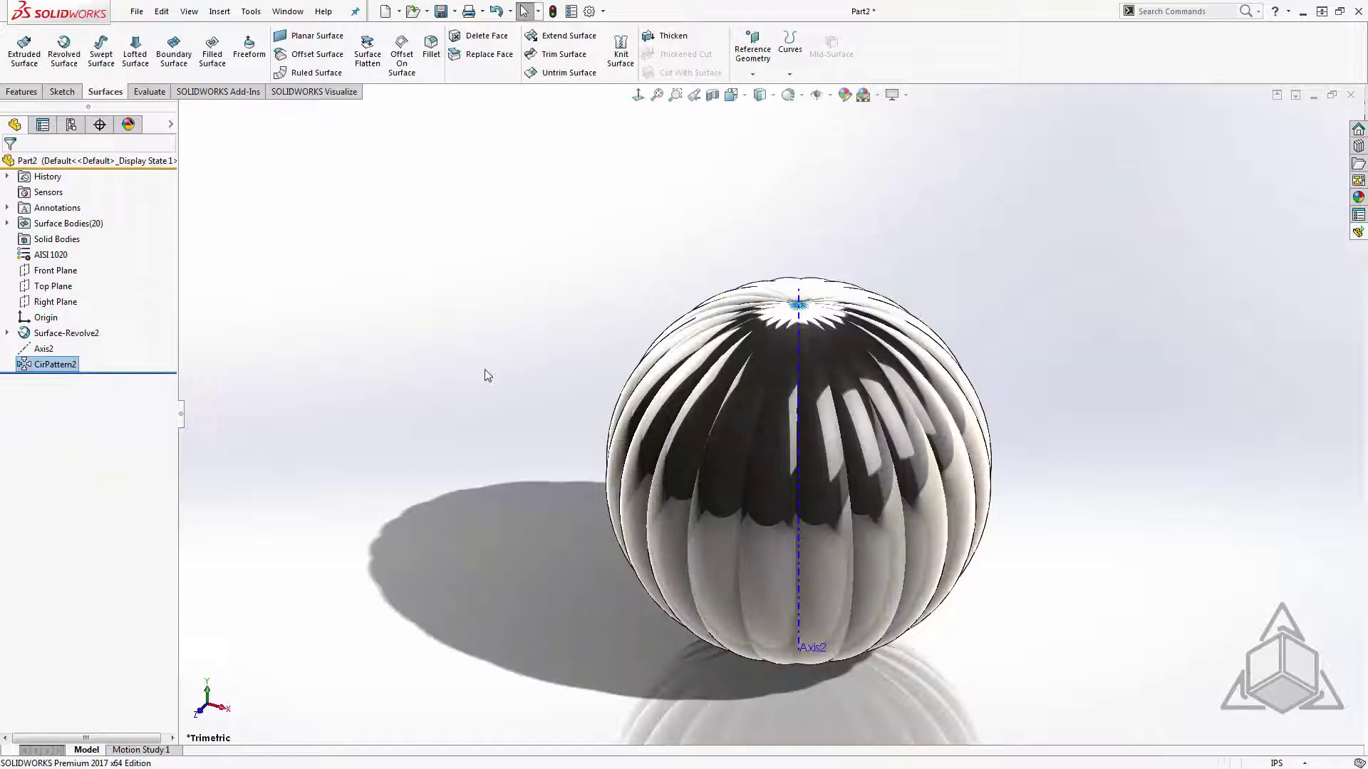
Change the sphere's display shading with a mouse gesture and switch to the Features commands.
right_drag(487, 375, 548, 387)
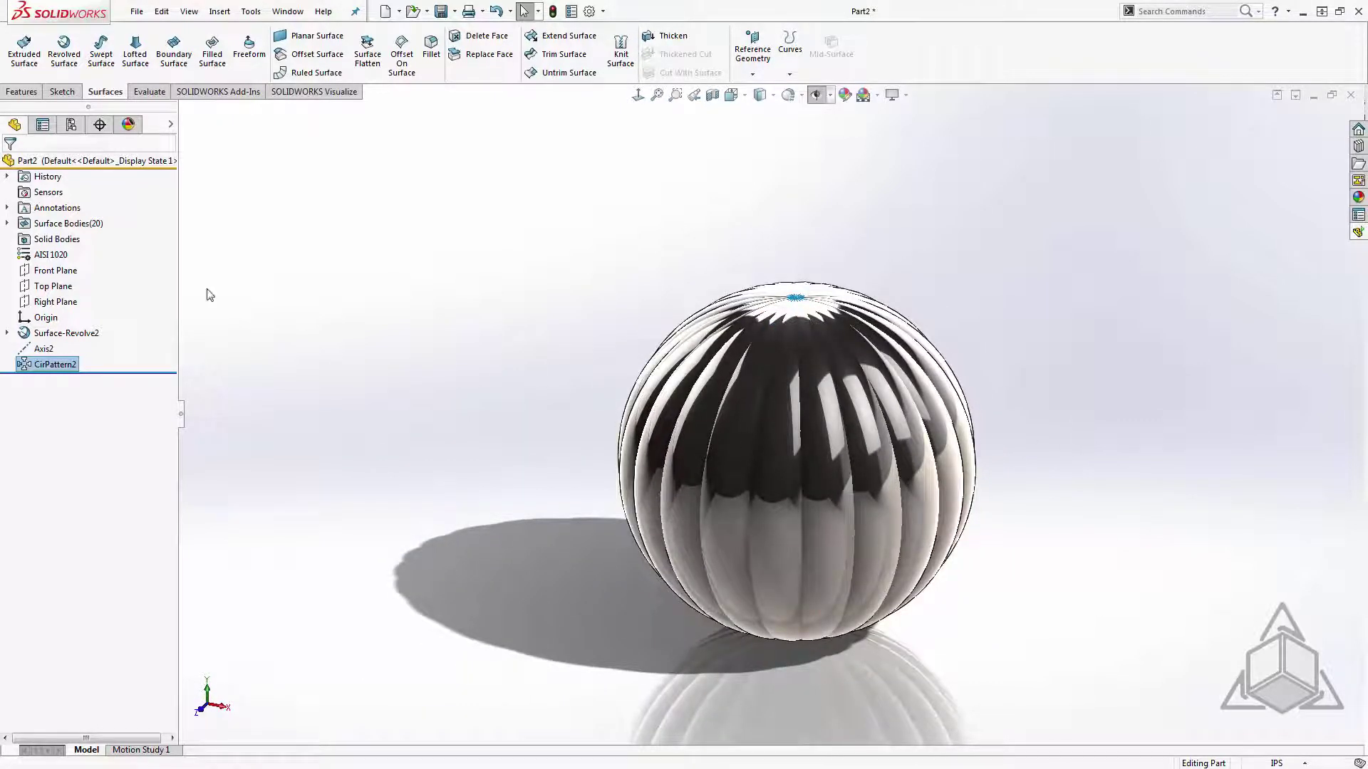
click(21, 93)
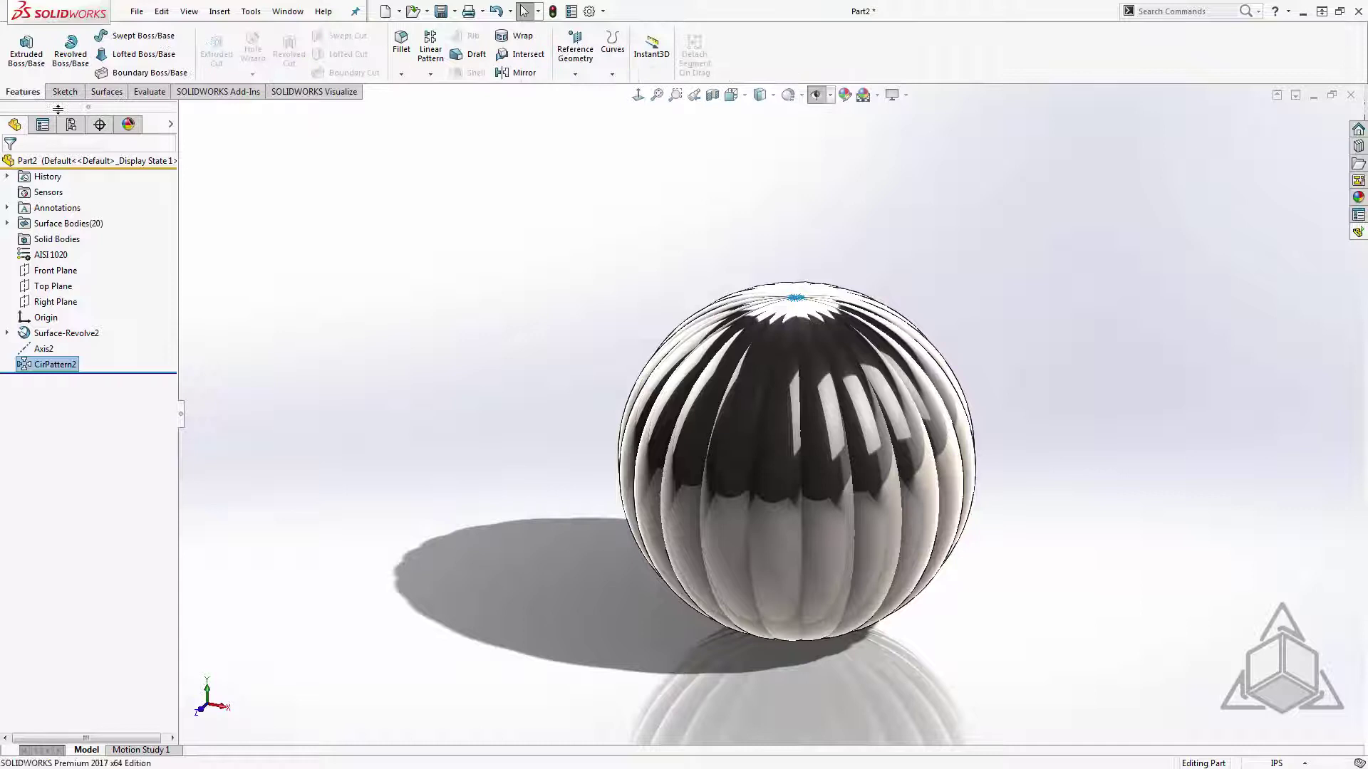
Intersect all 20 box-selected surface bodies into one solid body, consuming the surfaces (Intersect2).
click(523, 58)
drag(516, 189, 1046, 715)
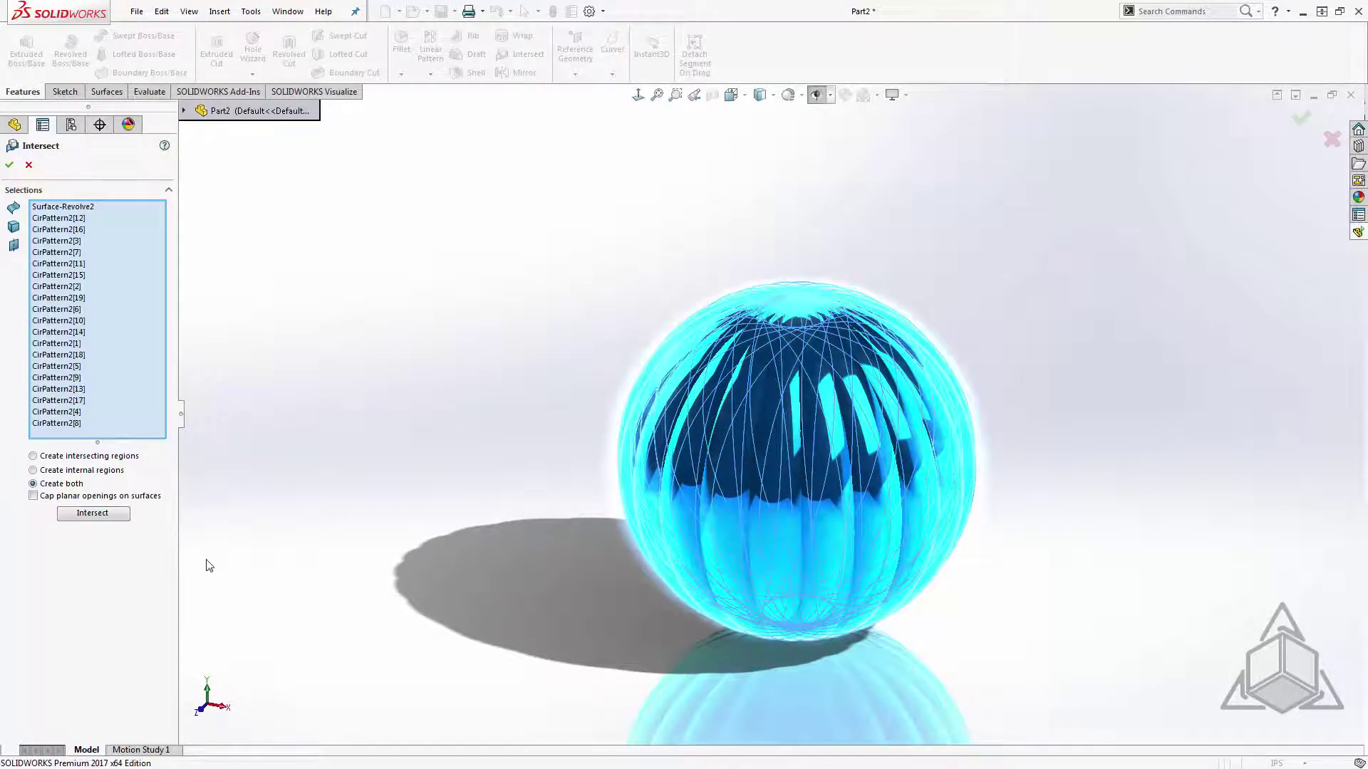
click(95, 516)
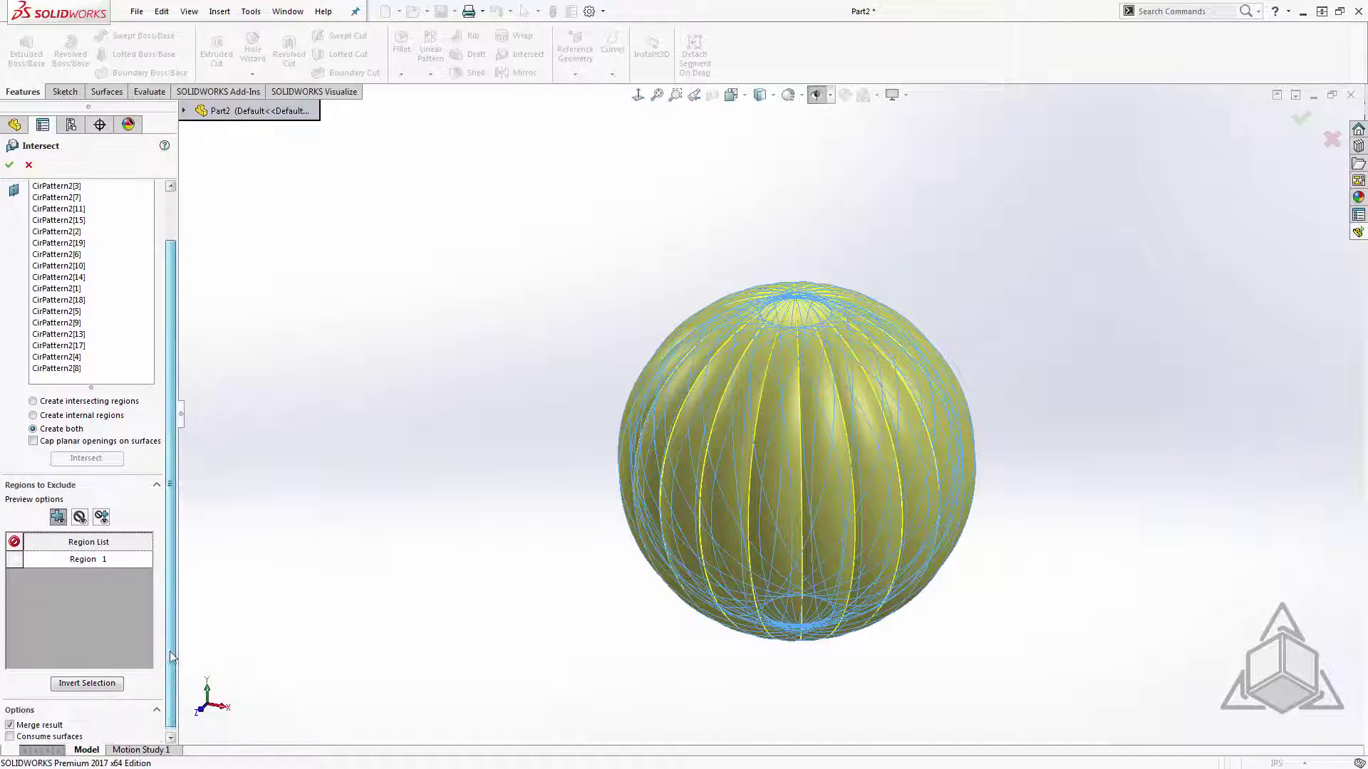
drag(171, 656, 171, 661)
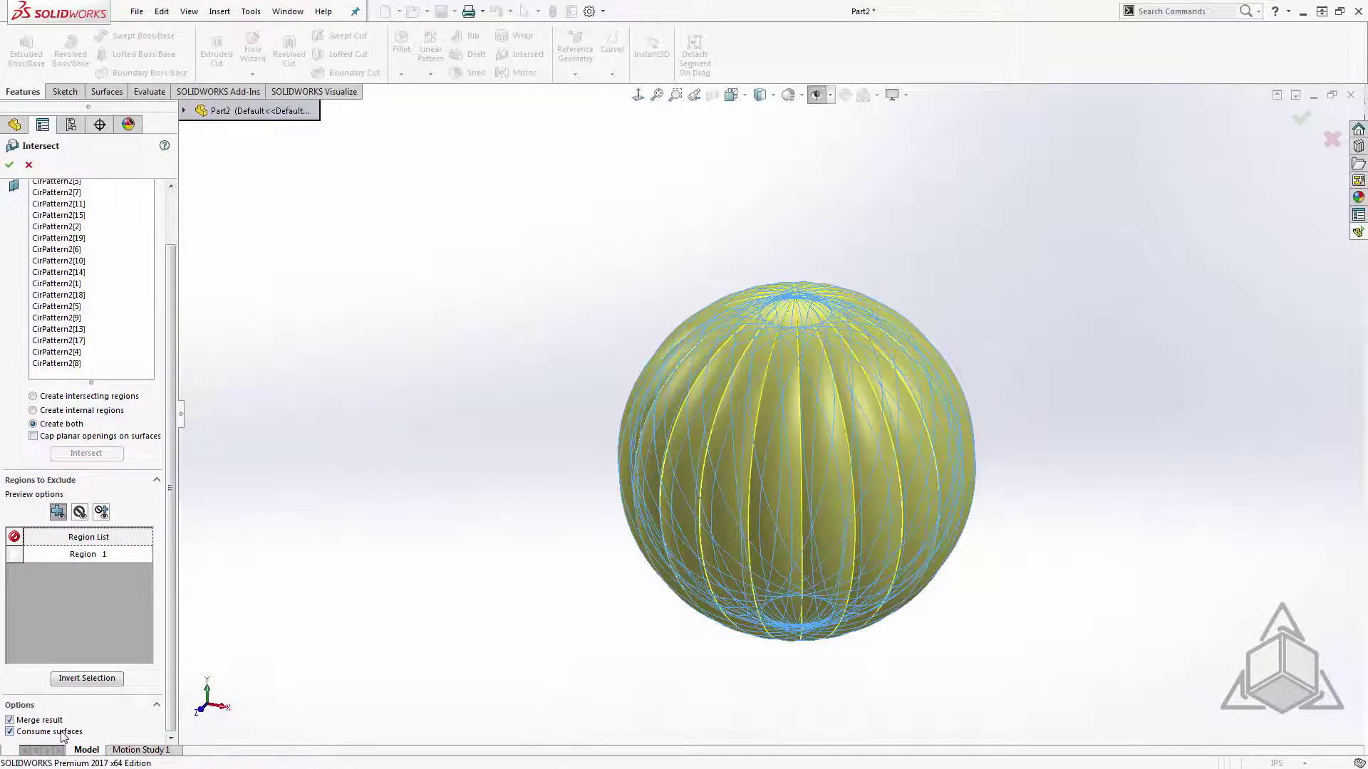
click(9, 166)
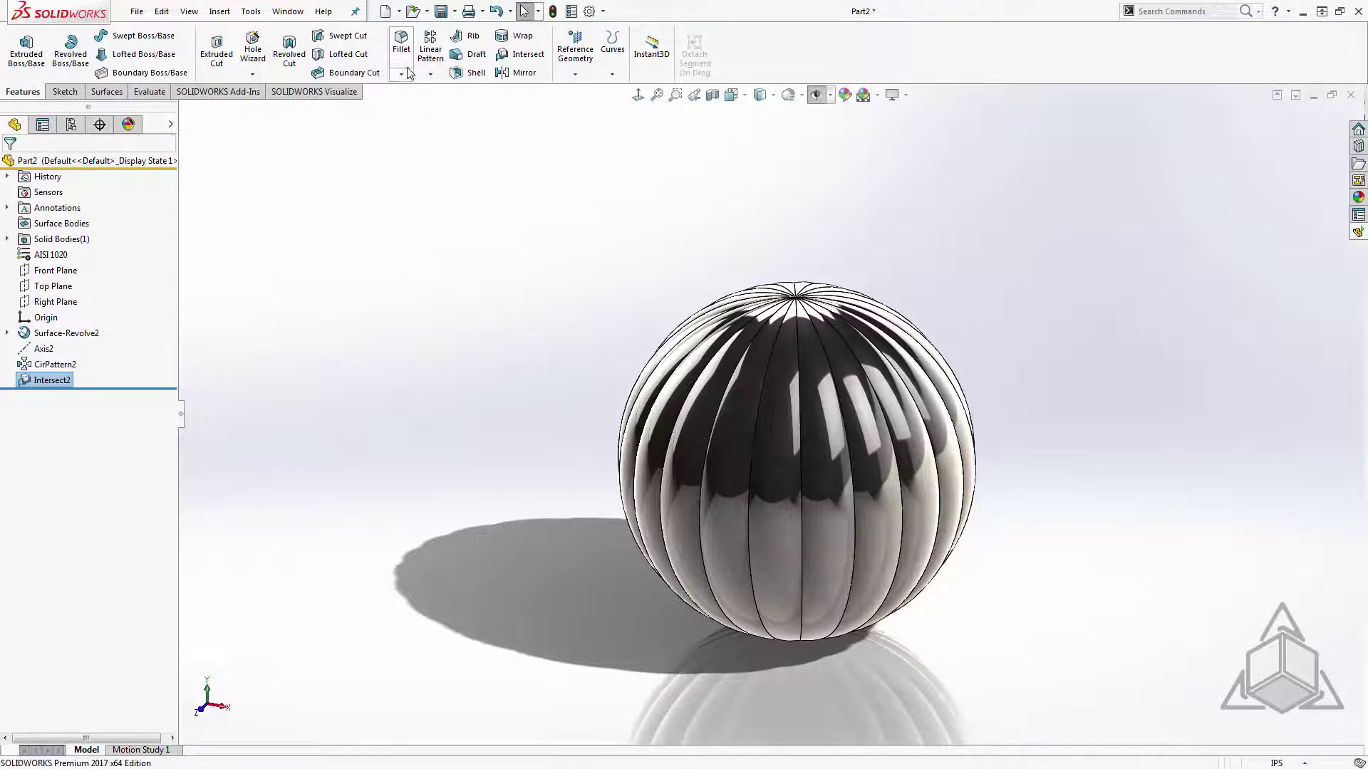
Fillet all 20 rib edges at 0.10 in by picking one edge and selecting all similar (Fillet2).
click(401, 43)
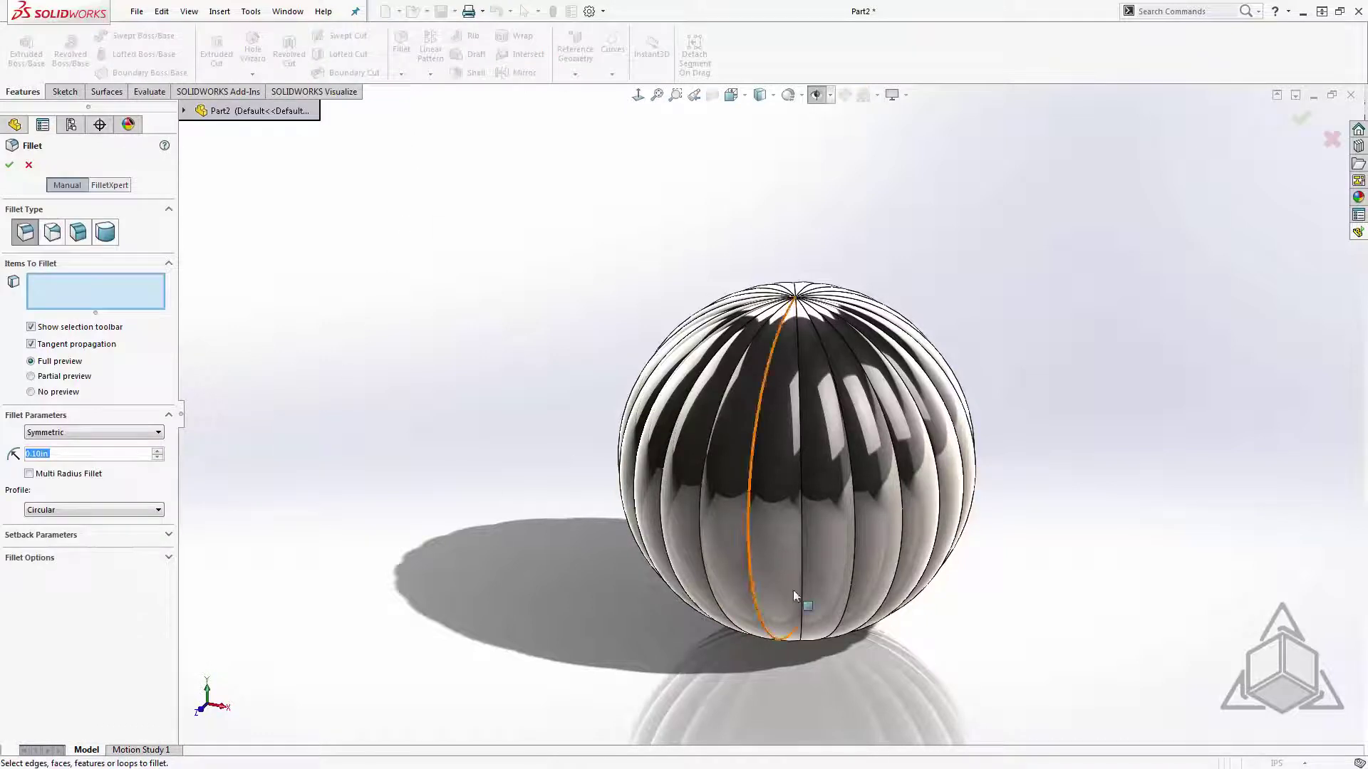
click(800, 472)
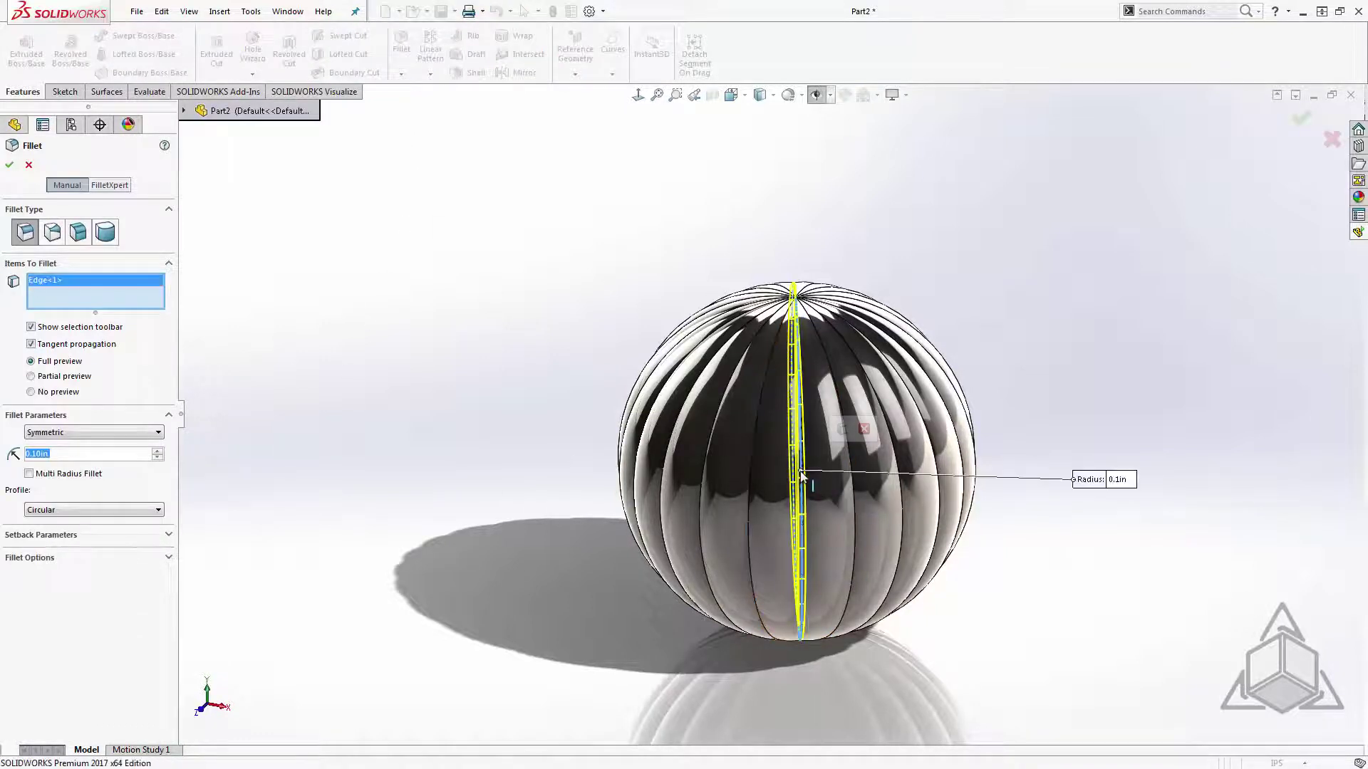
click(846, 433)
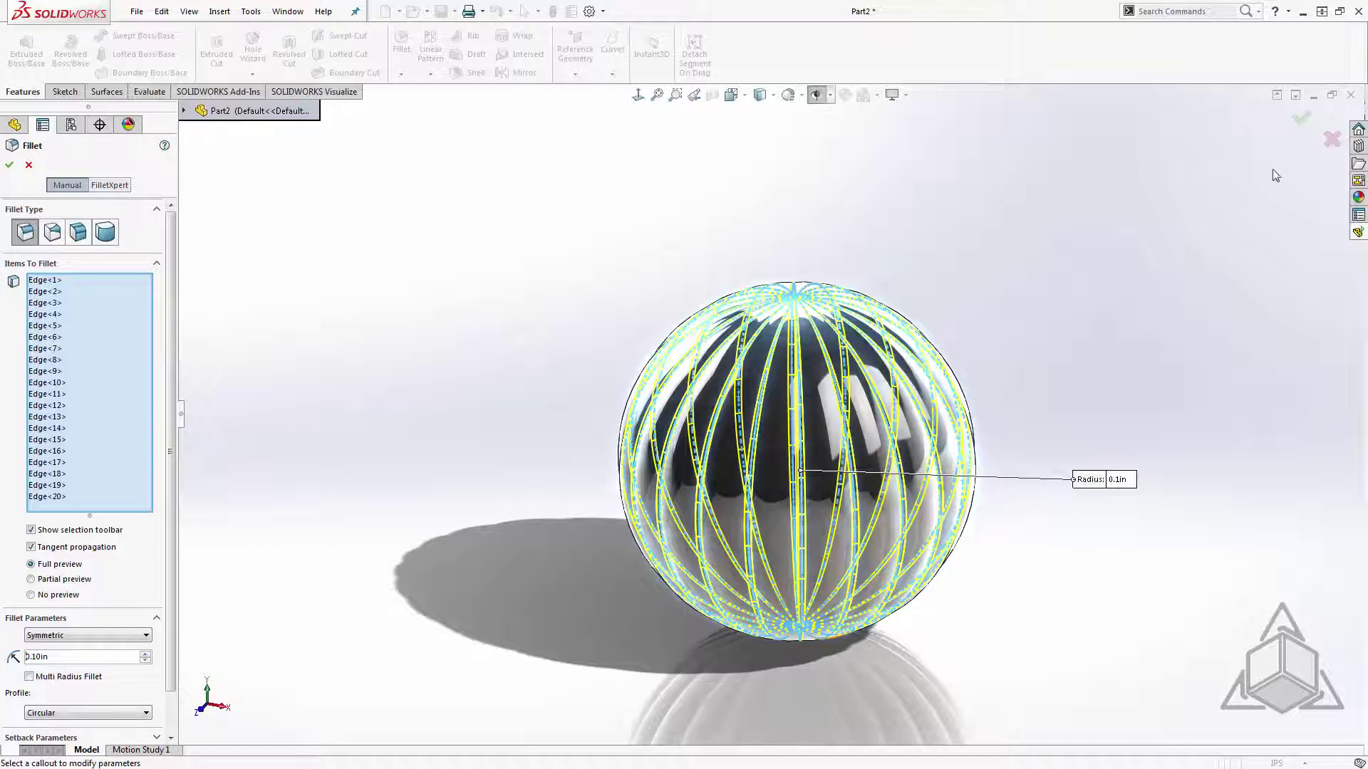
click(1300, 121)
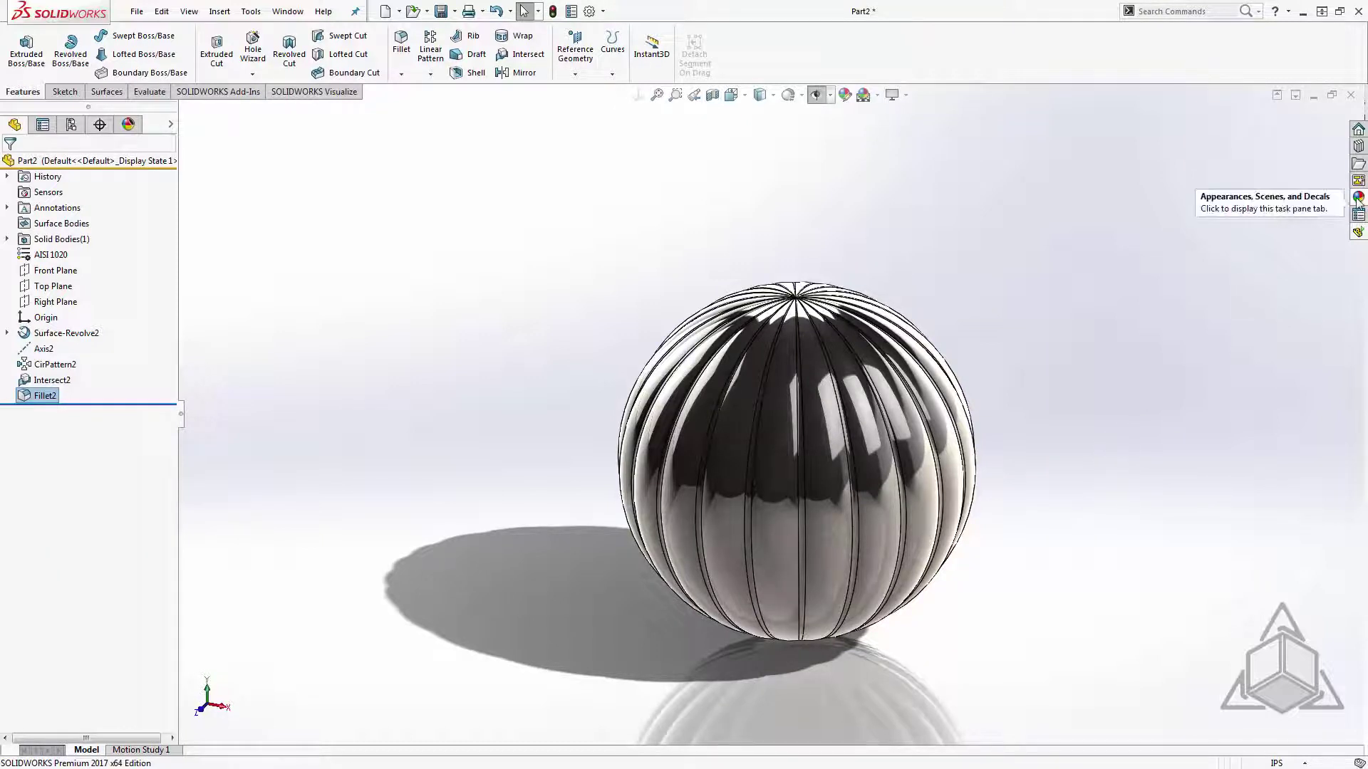
Apply a basic color appearance from the library to the whole ornament part.
click(1358, 196)
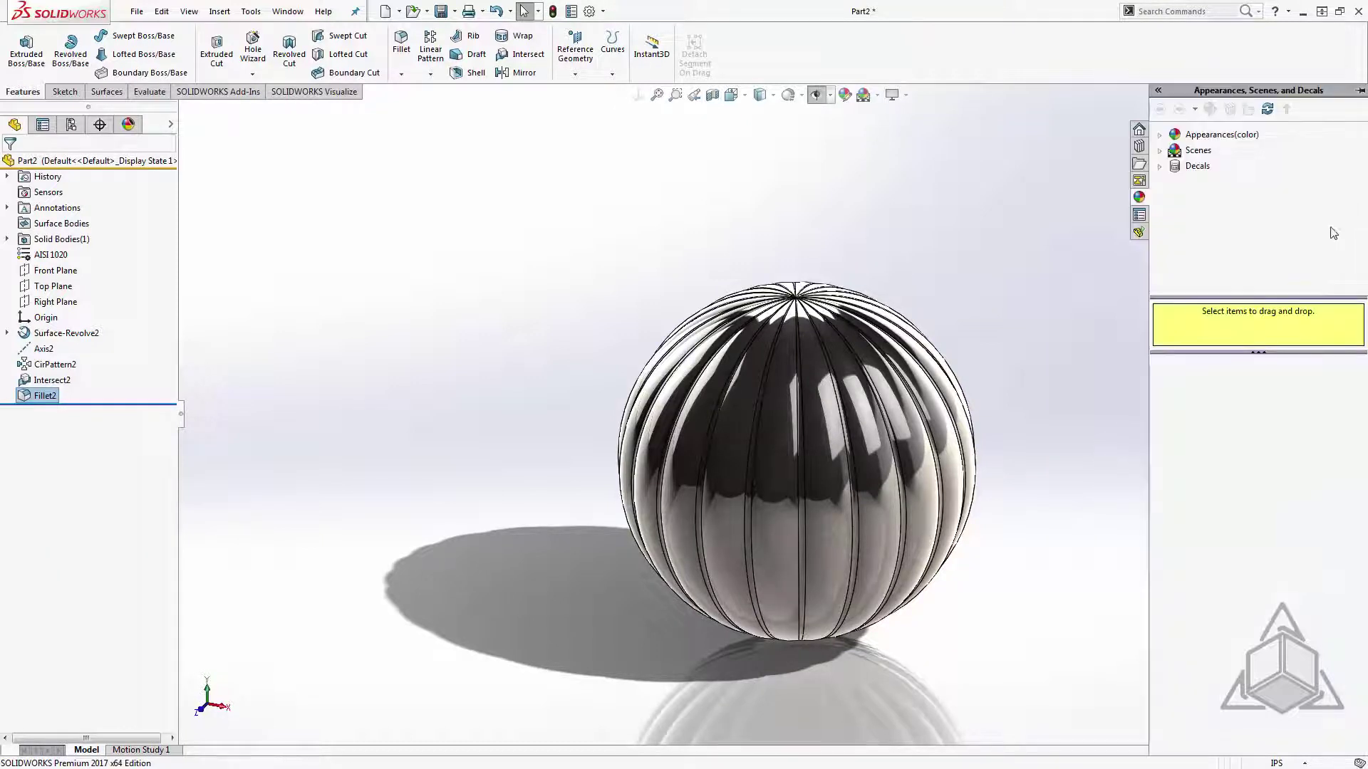
click(1161, 137)
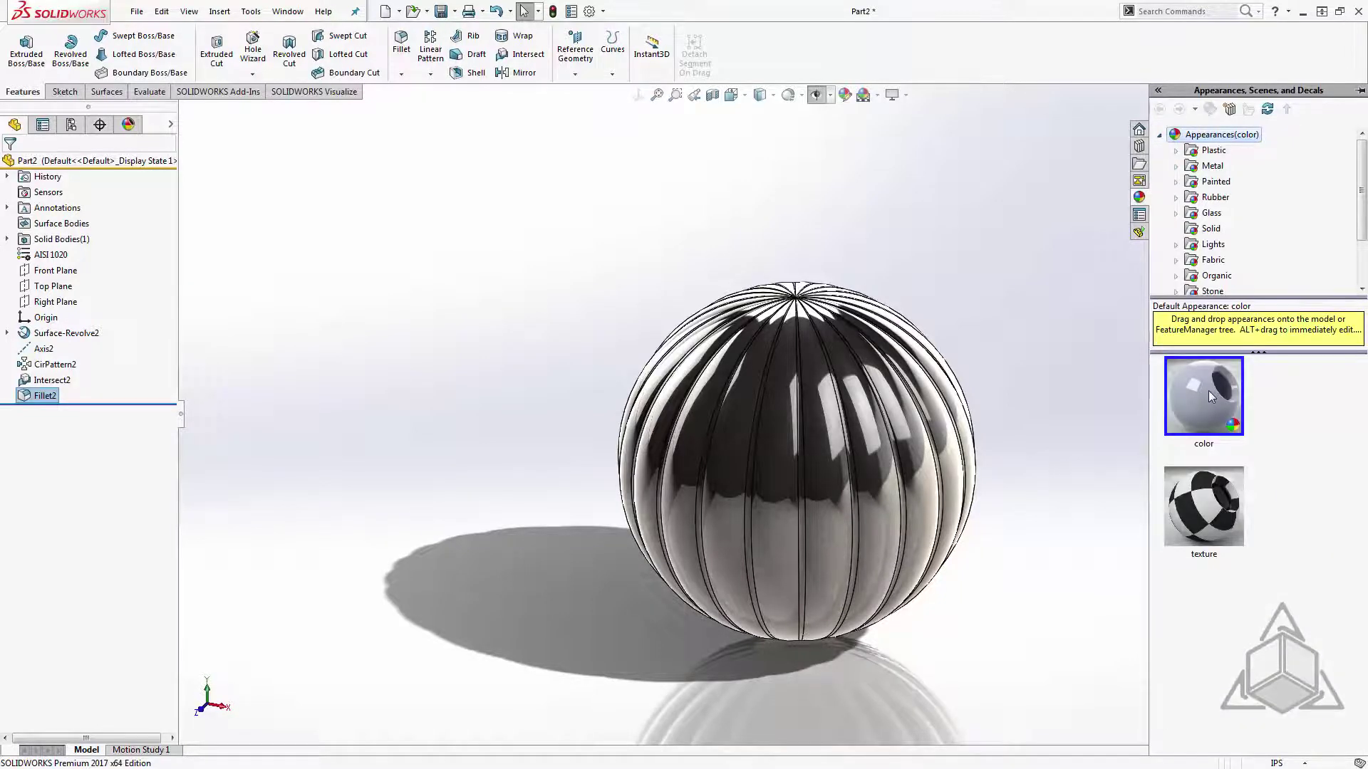
mouse_move(1203, 396)
drag(1209, 391, 838, 471)
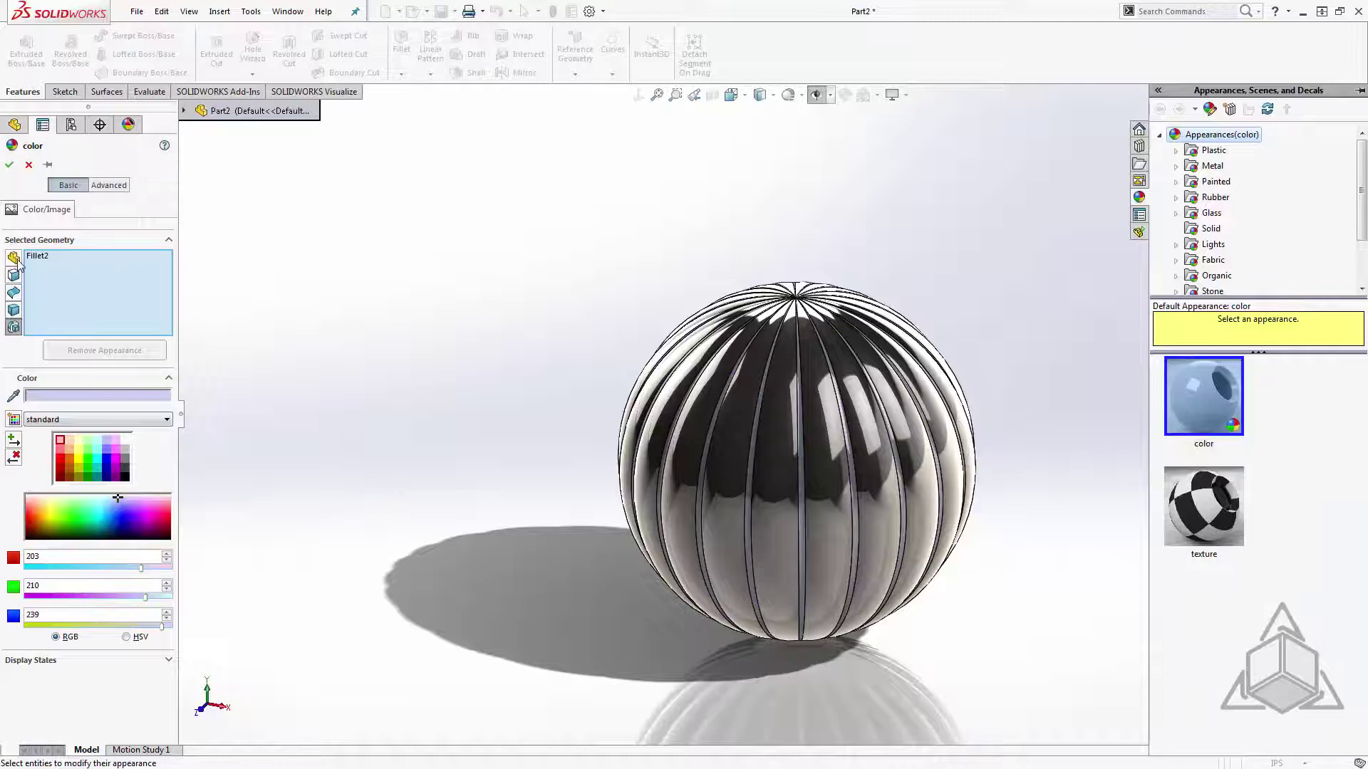
click(711, 417)
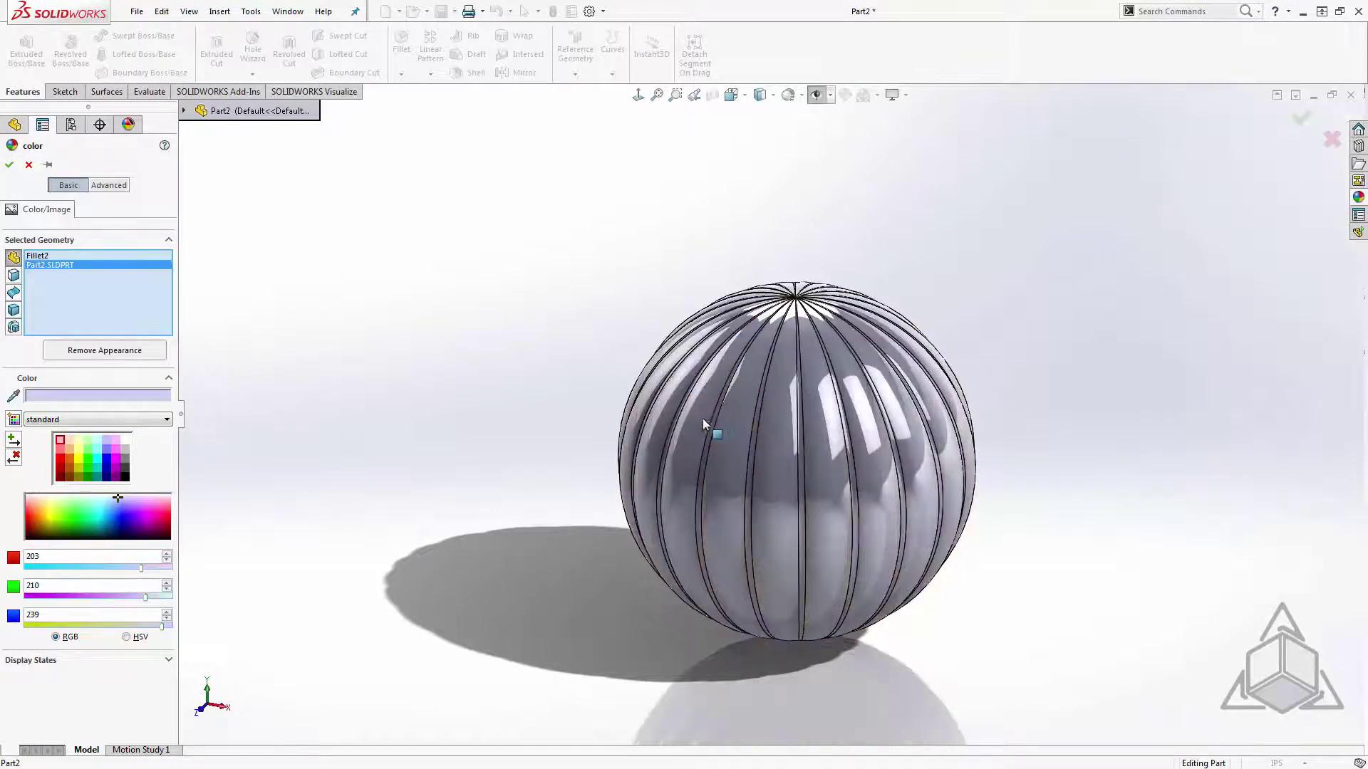
Remove Fillet2 from the selection and set the appearance to a darkened green.
right_click(29, 260)
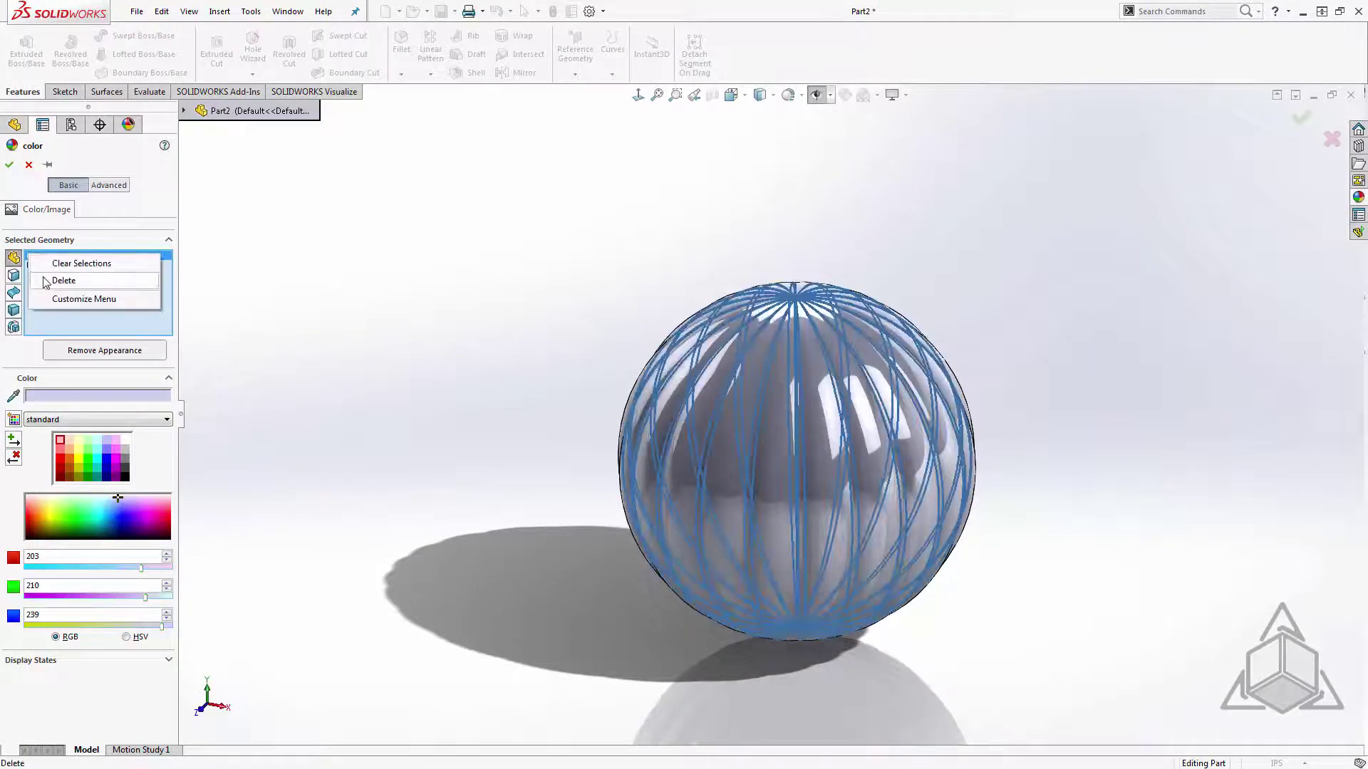
click(45, 282)
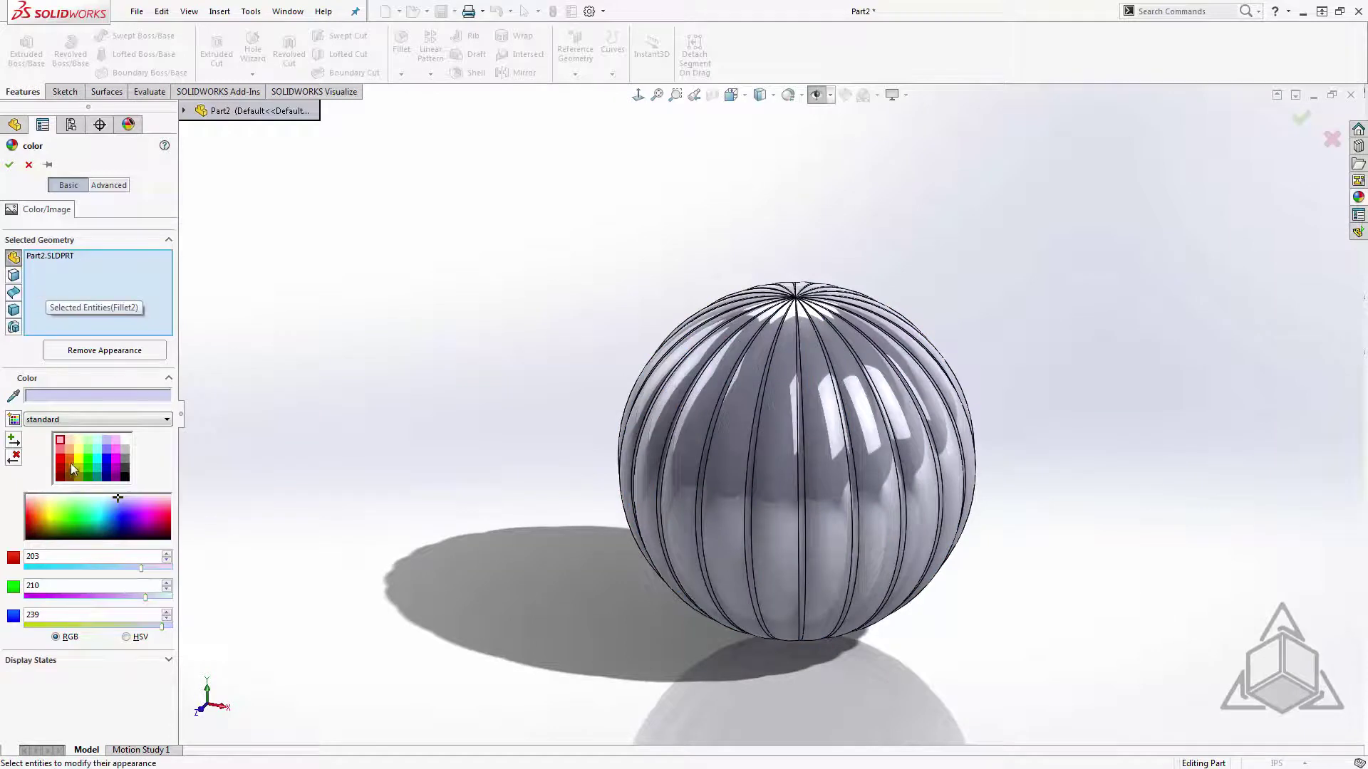
click(87, 477)
drag(97, 539, 71, 535)
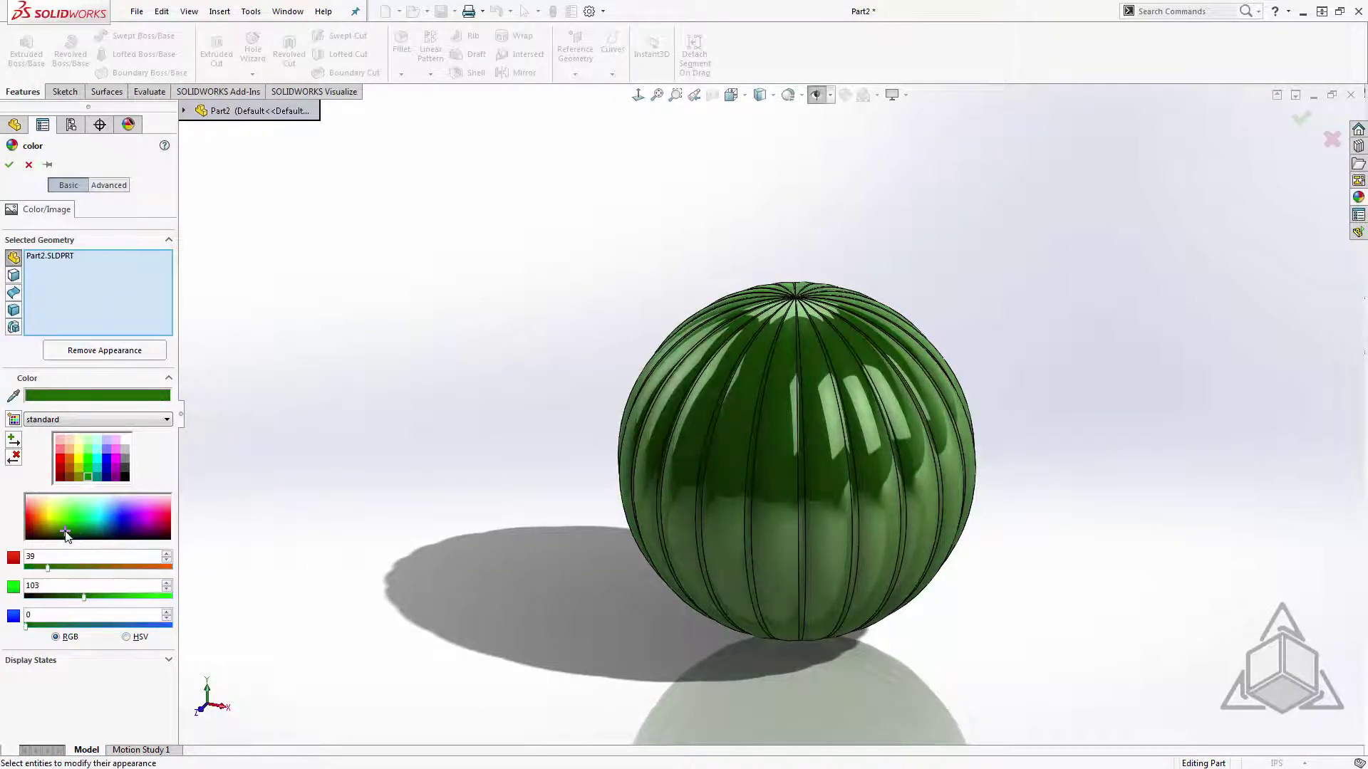
key(Return)
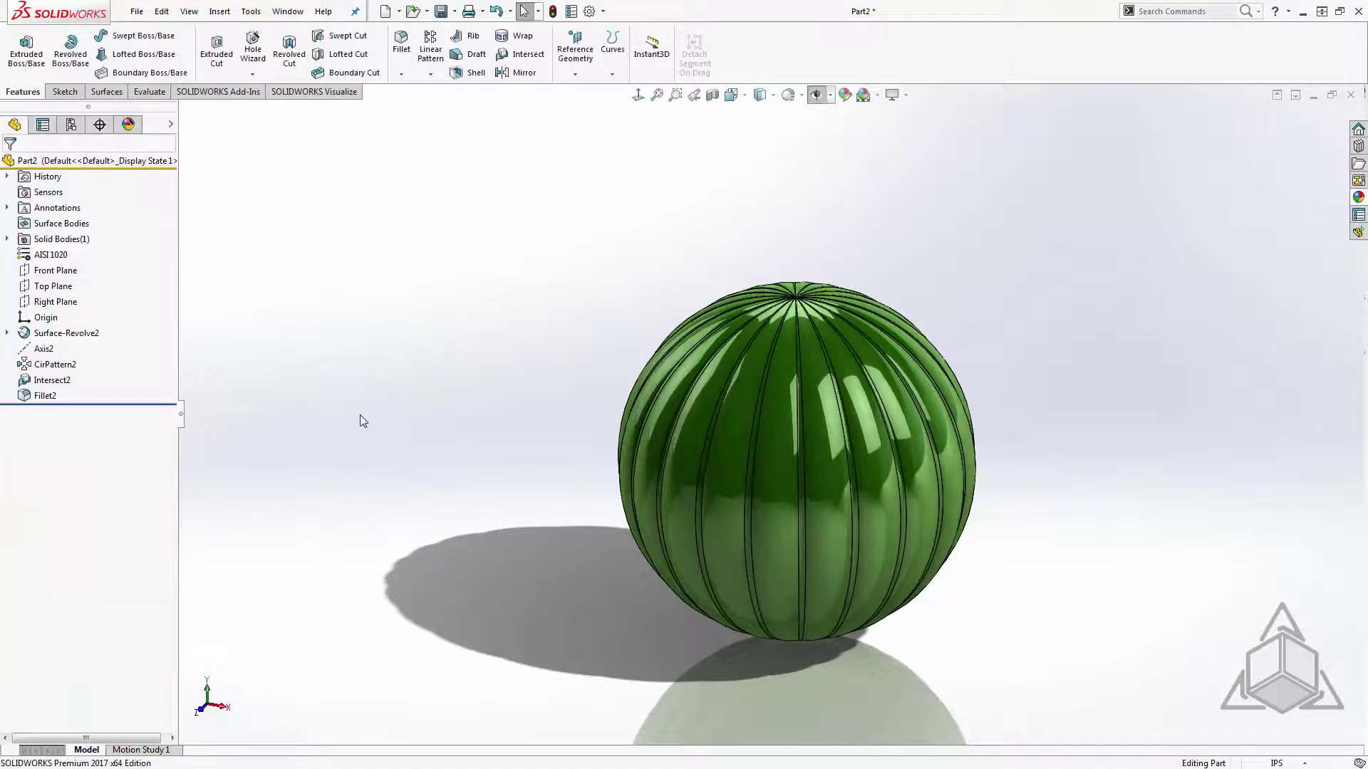
Switch the heads-up display style to Shaded so the ornament shows without edge lines.
click(773, 95)
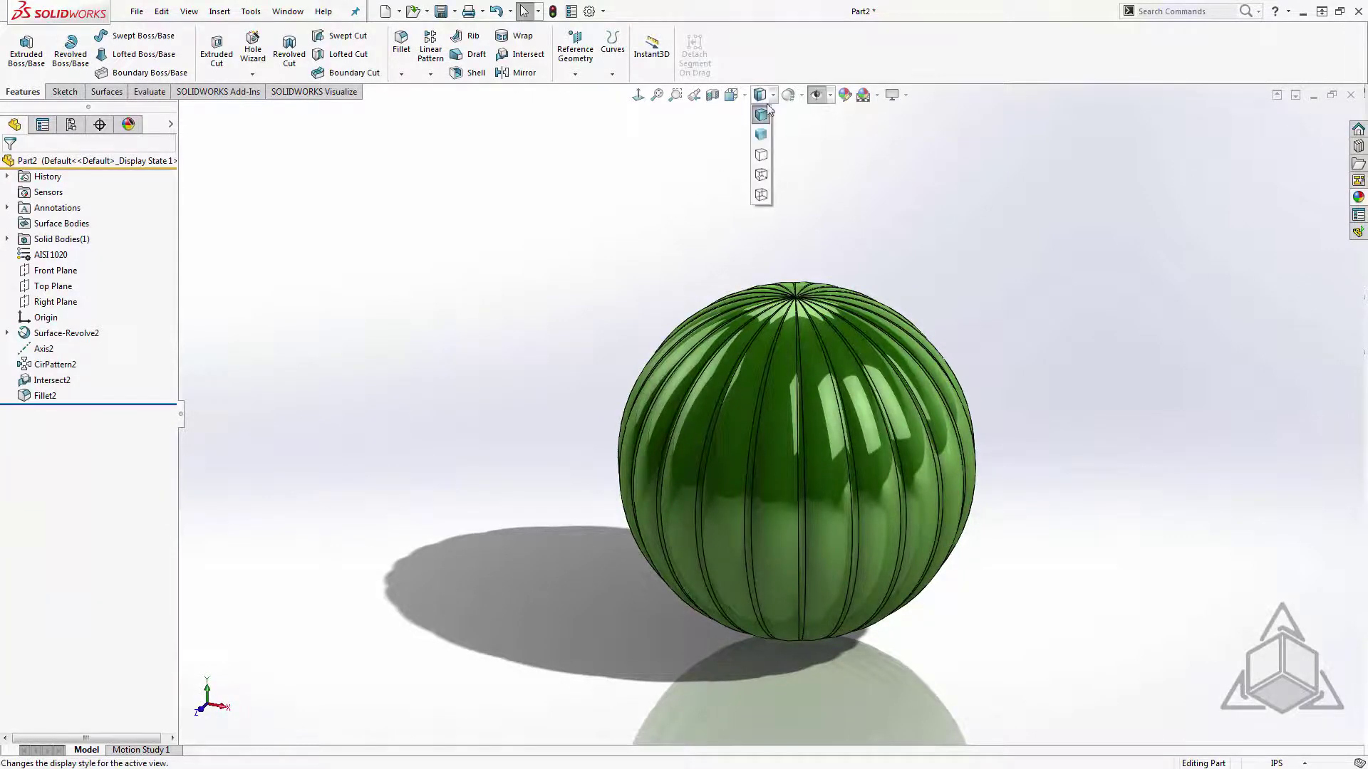
click(761, 195)
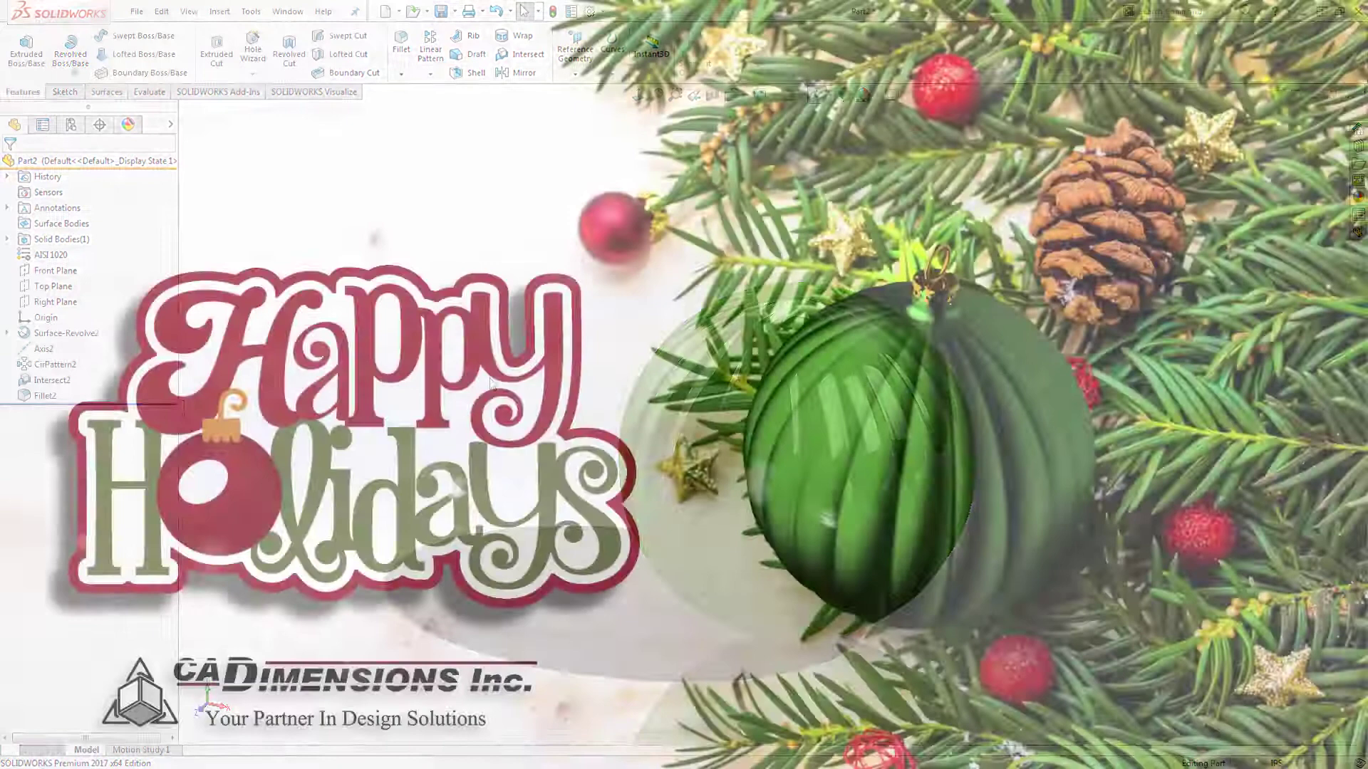